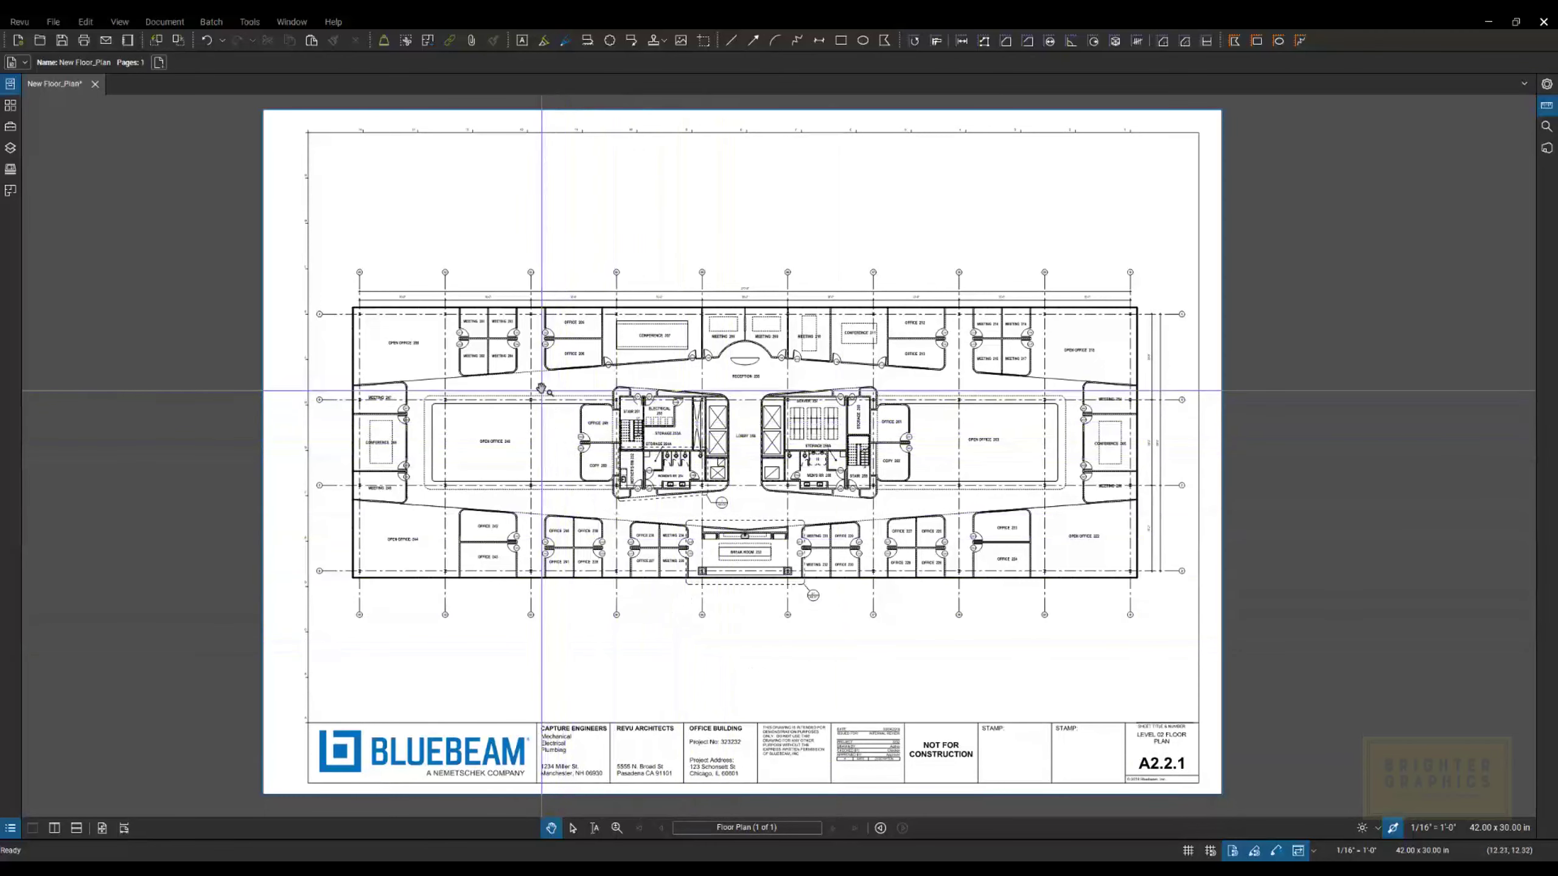
Review the choice options defined for the custom Responsibility column of the Markups List, keeping its settings.
drag(541, 389, 575, 444)
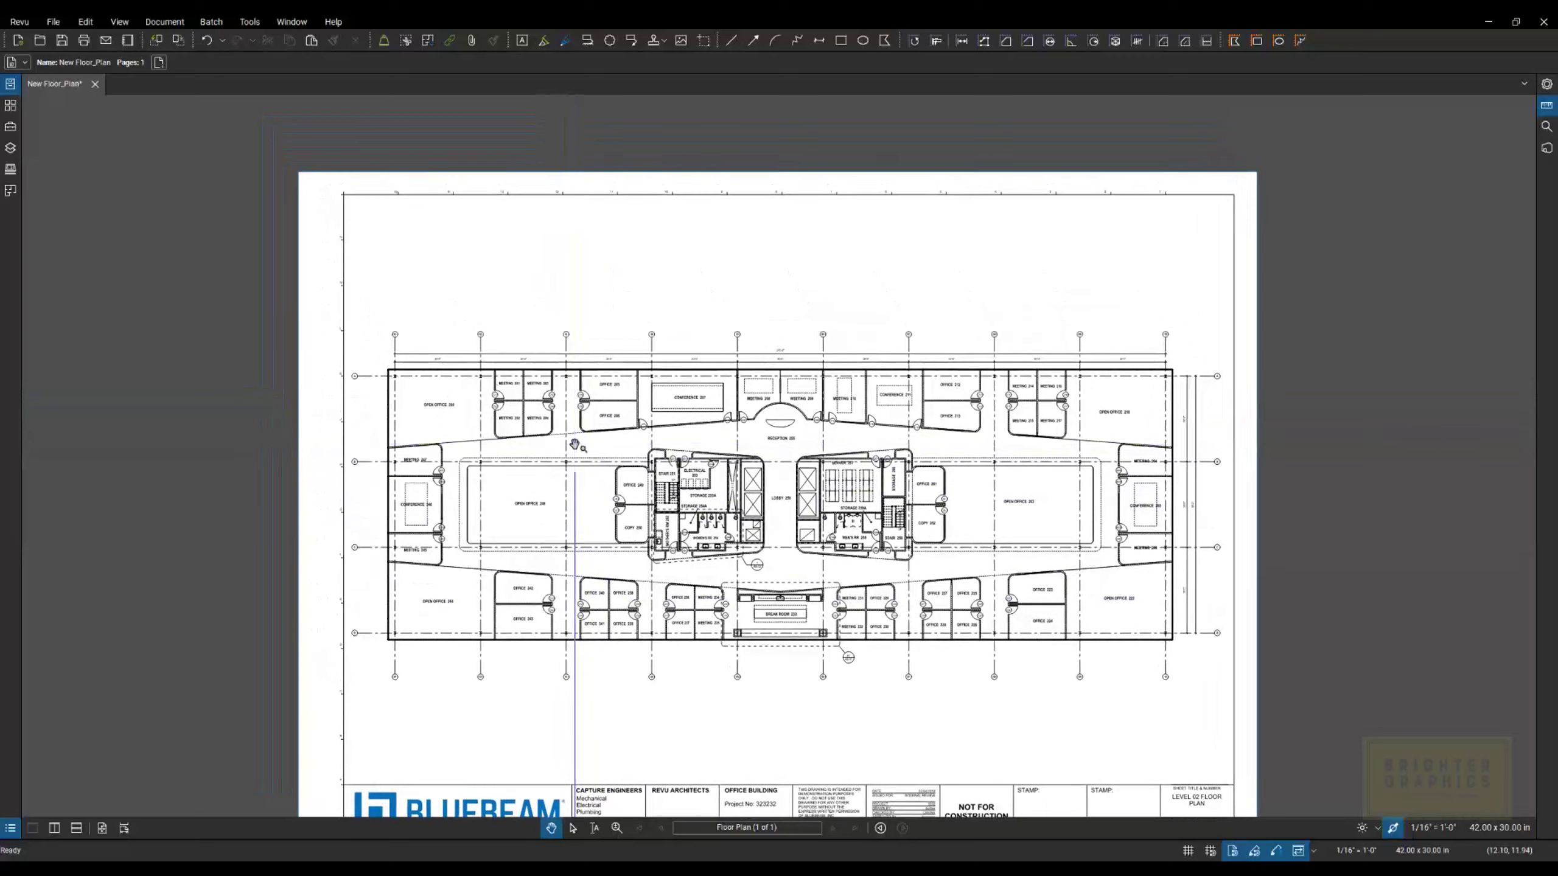
scroll(428, 362, up, 3)
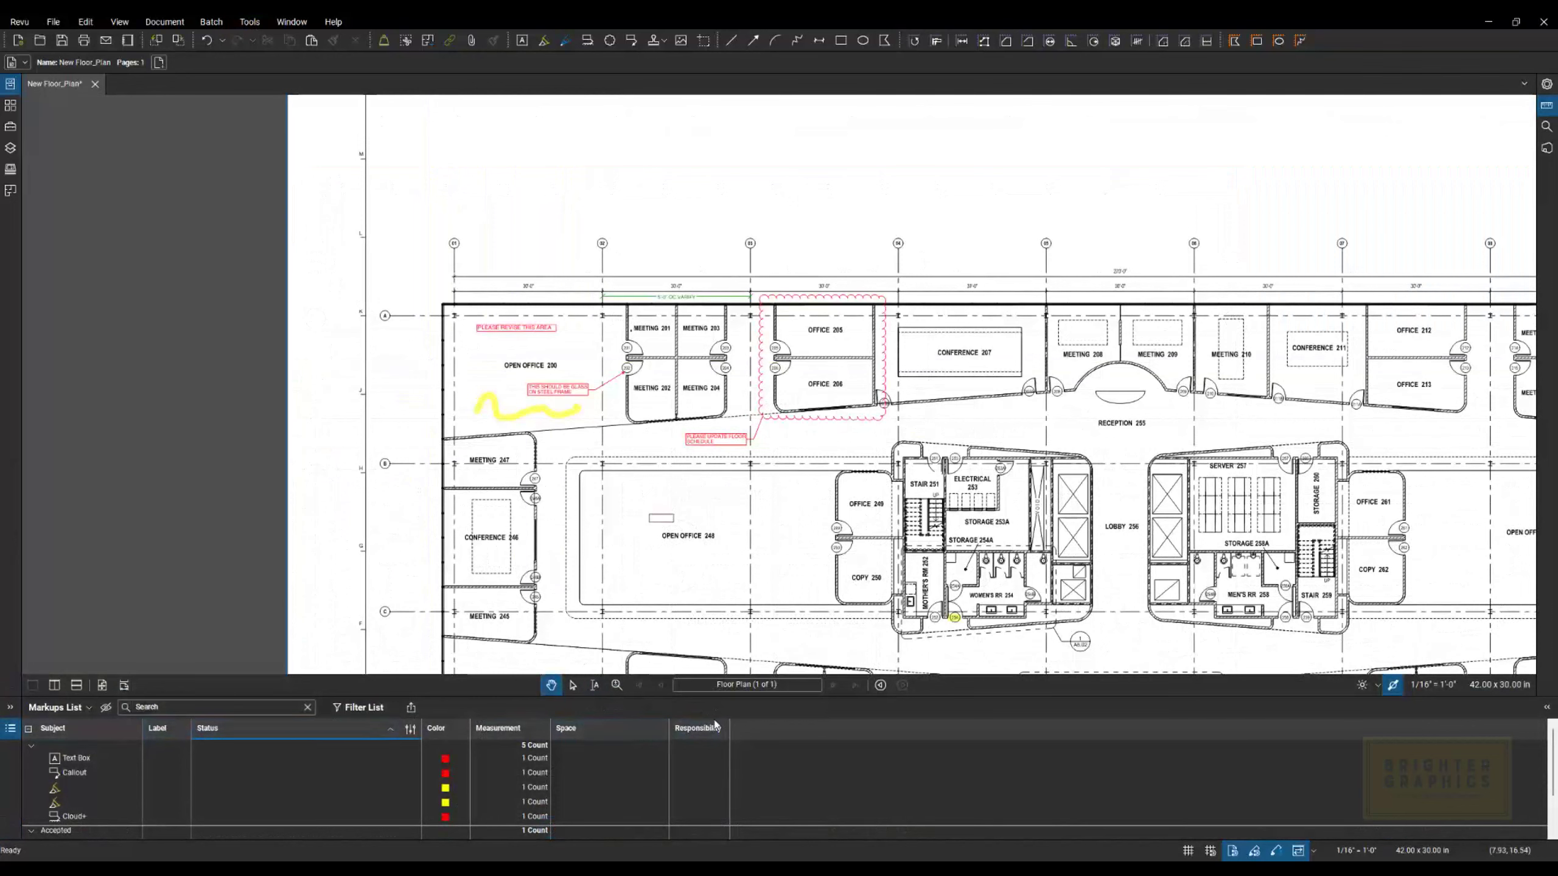
click(28, 728)
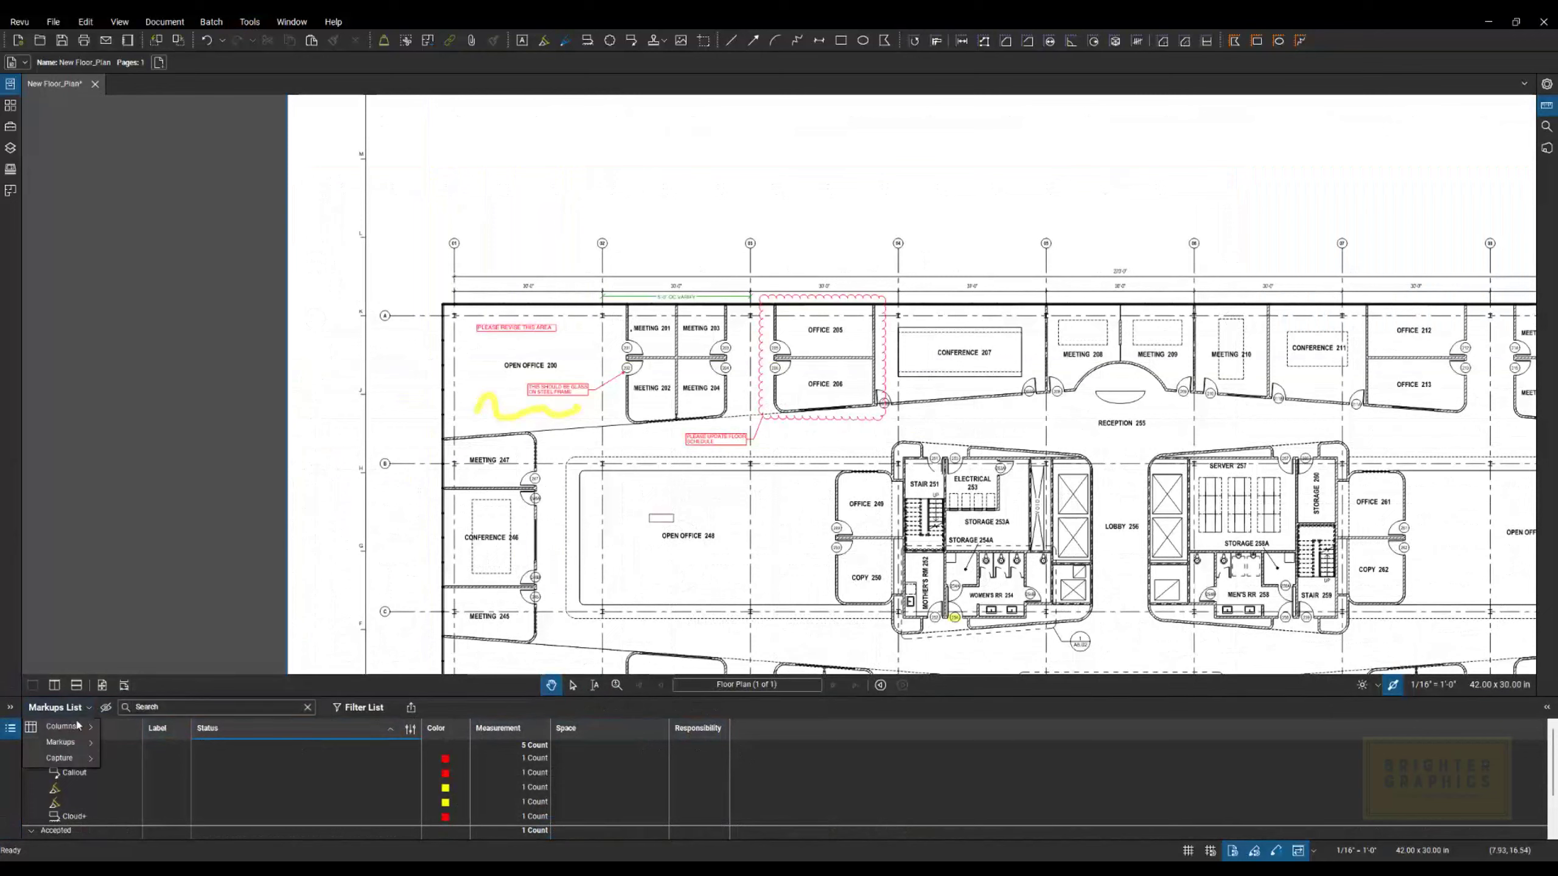
mouse_move(77, 730)
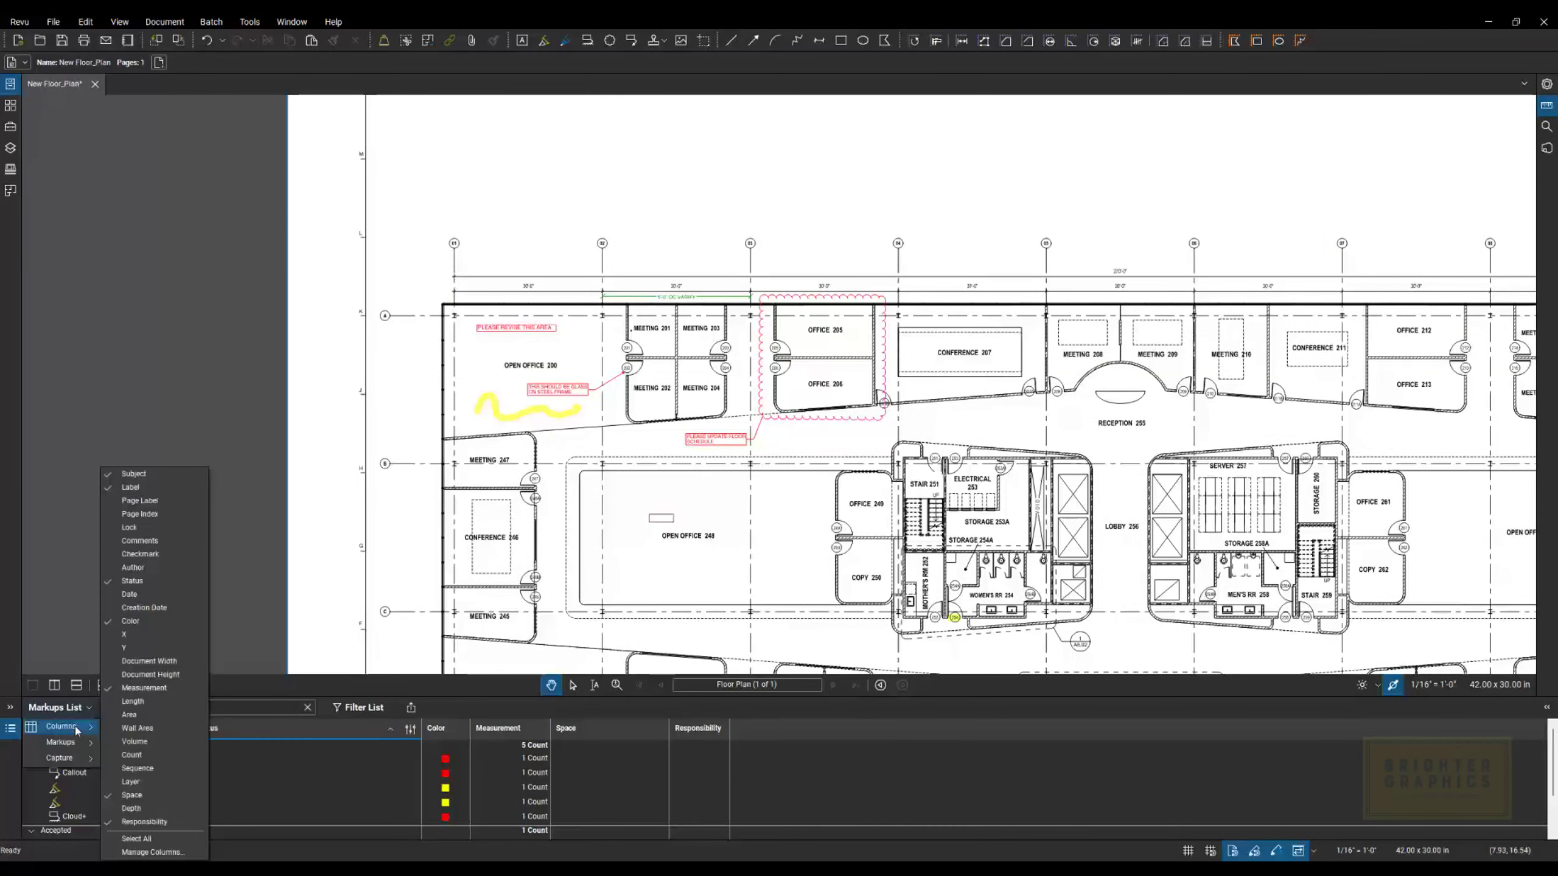
click(153, 853)
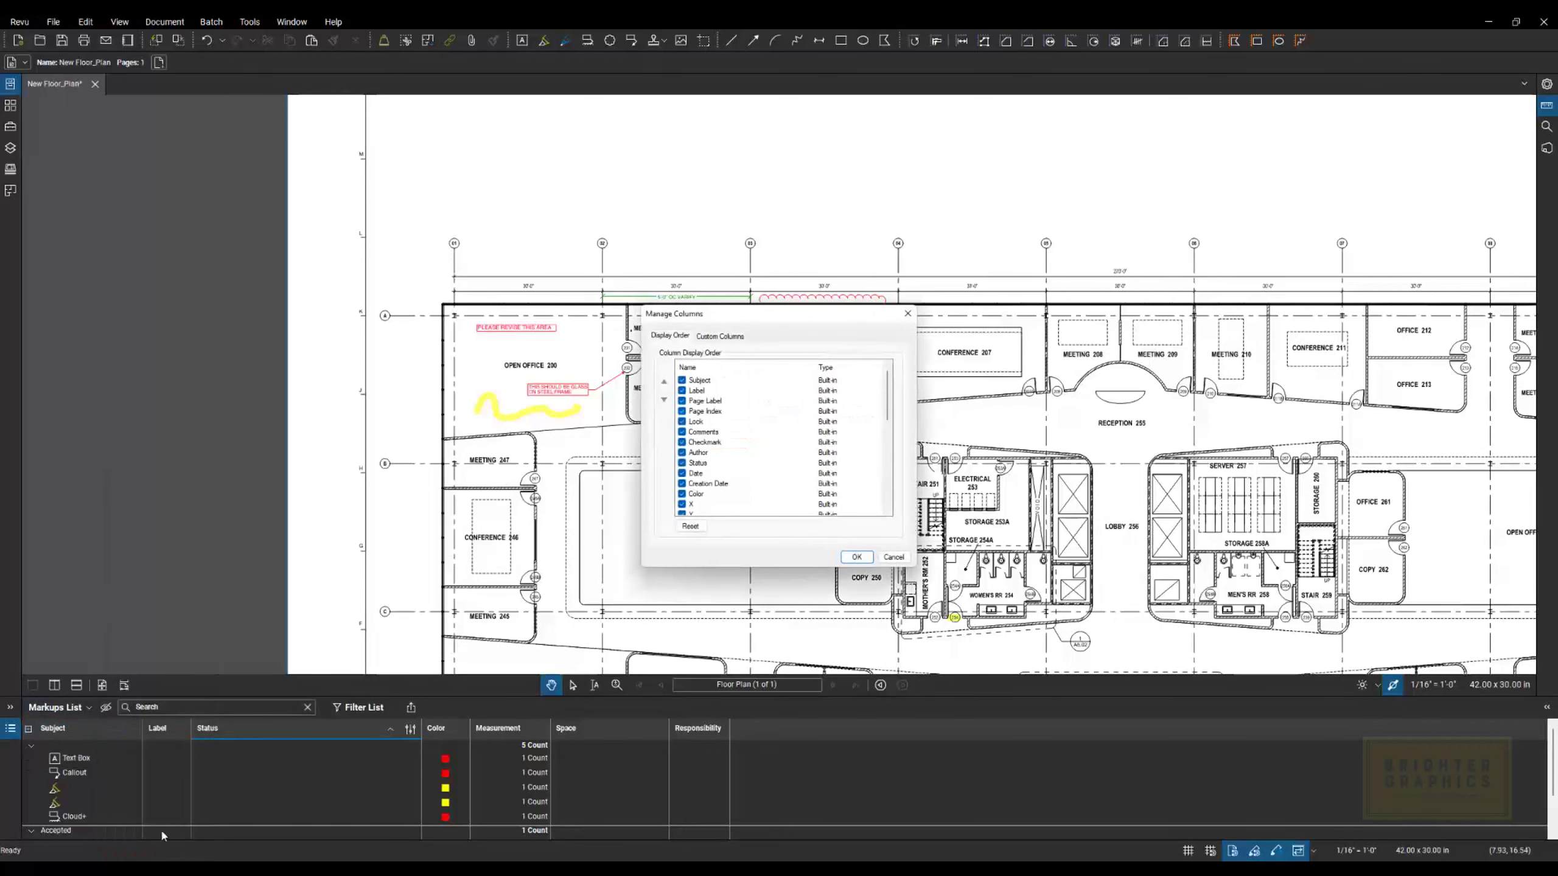
click(714, 337)
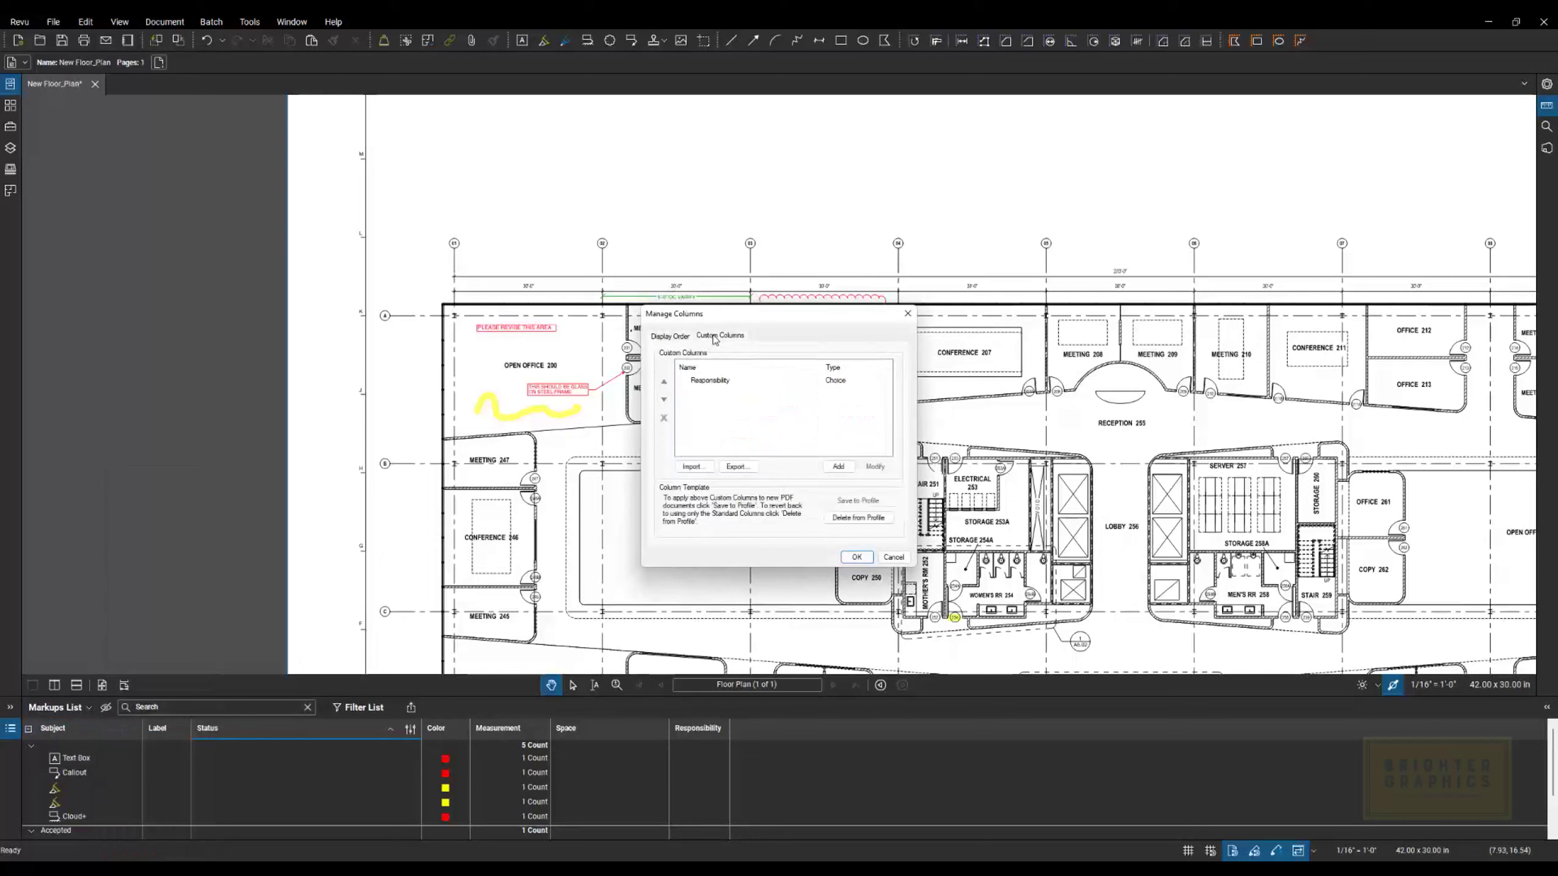
click(711, 385)
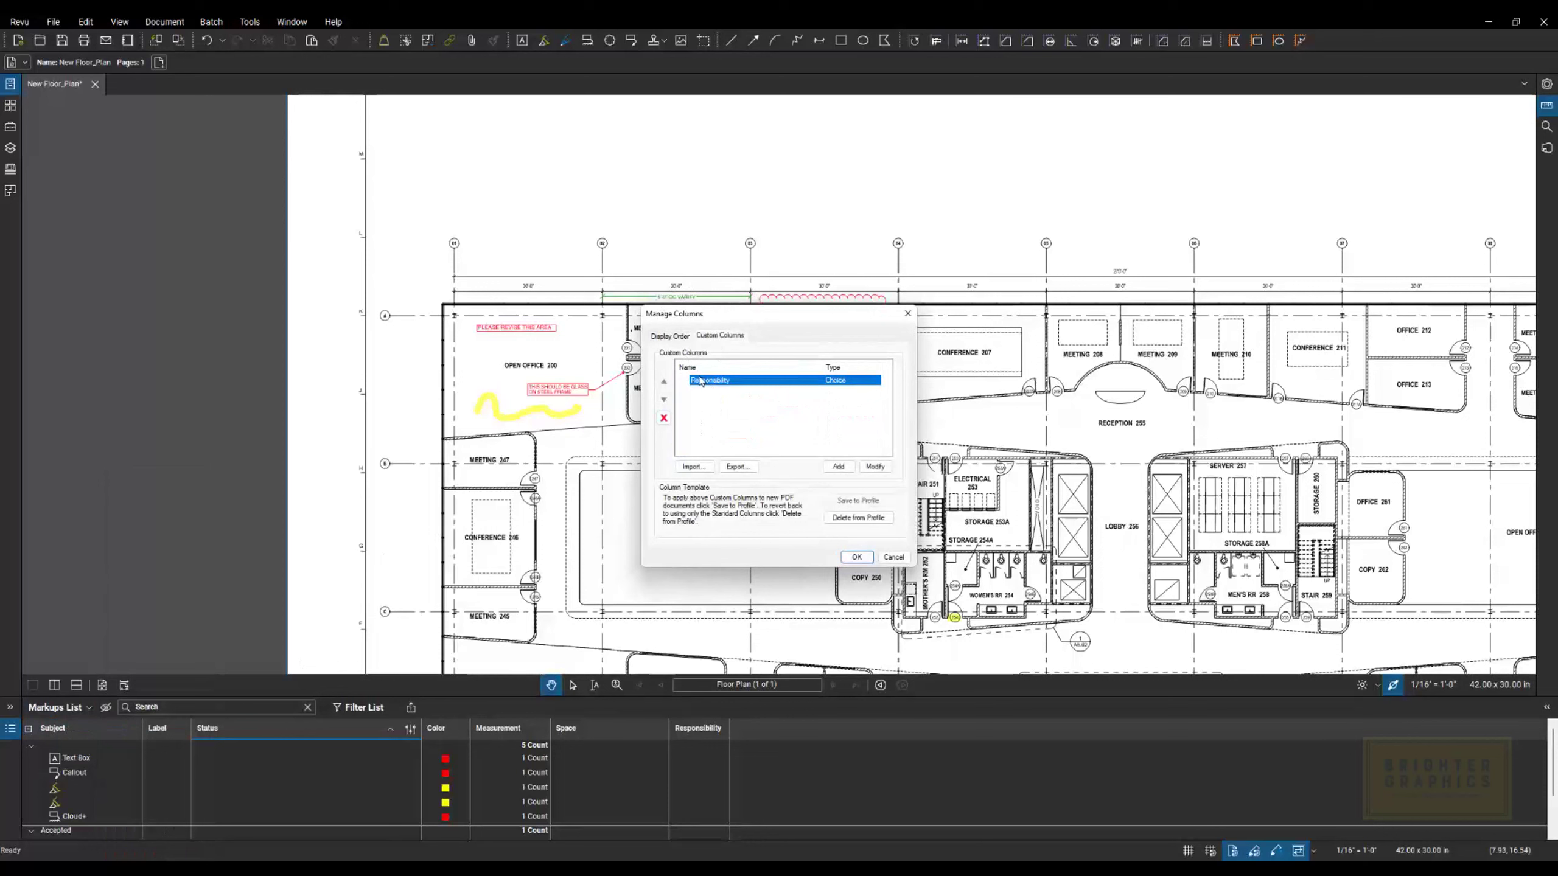
click(875, 466)
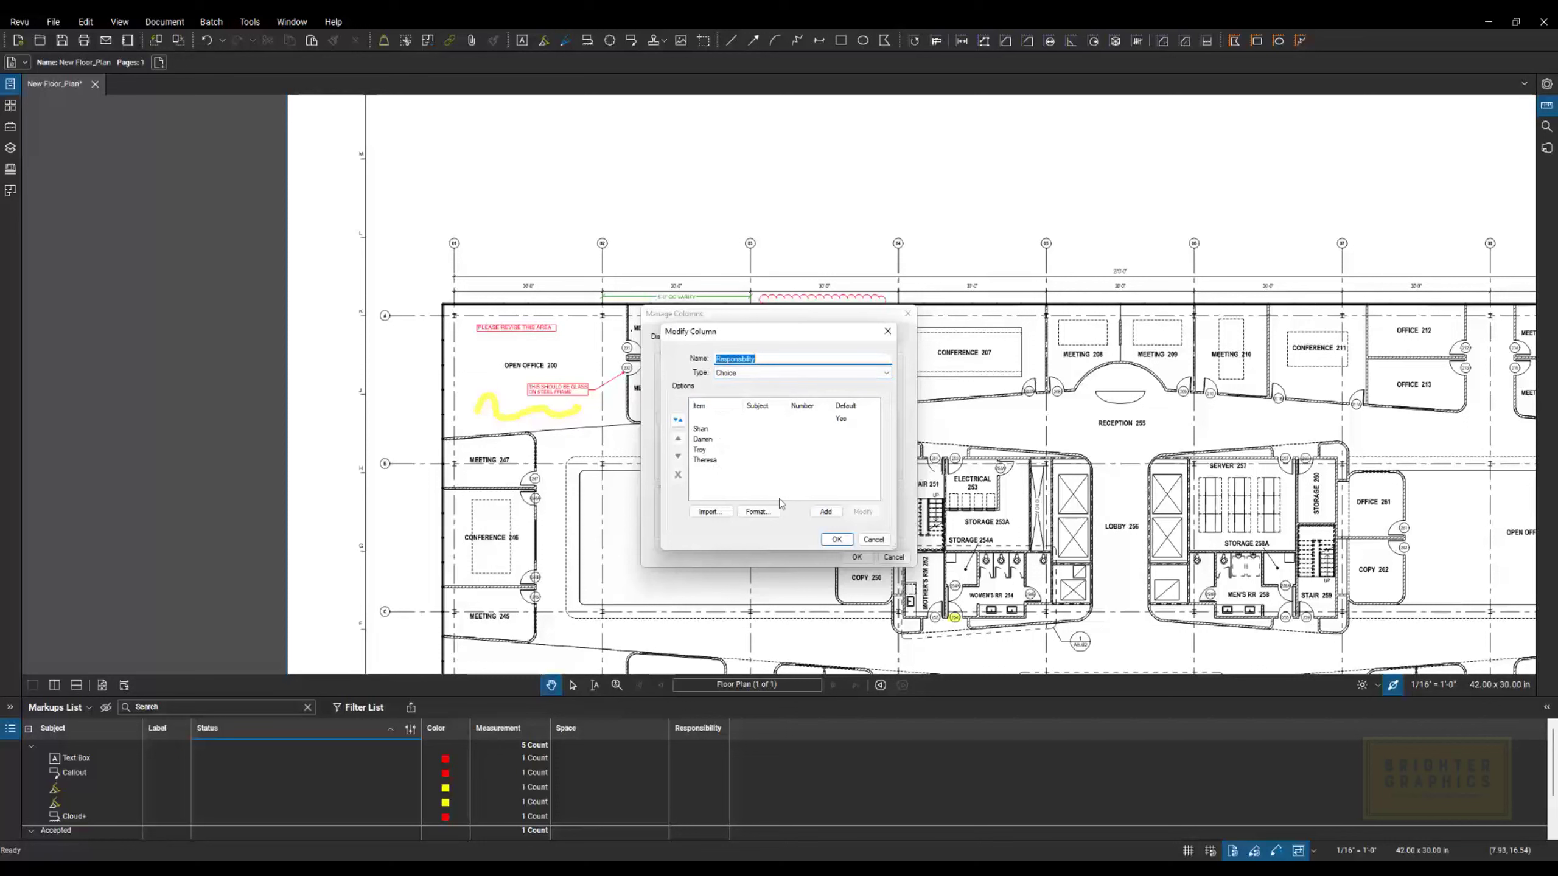
click(837, 539)
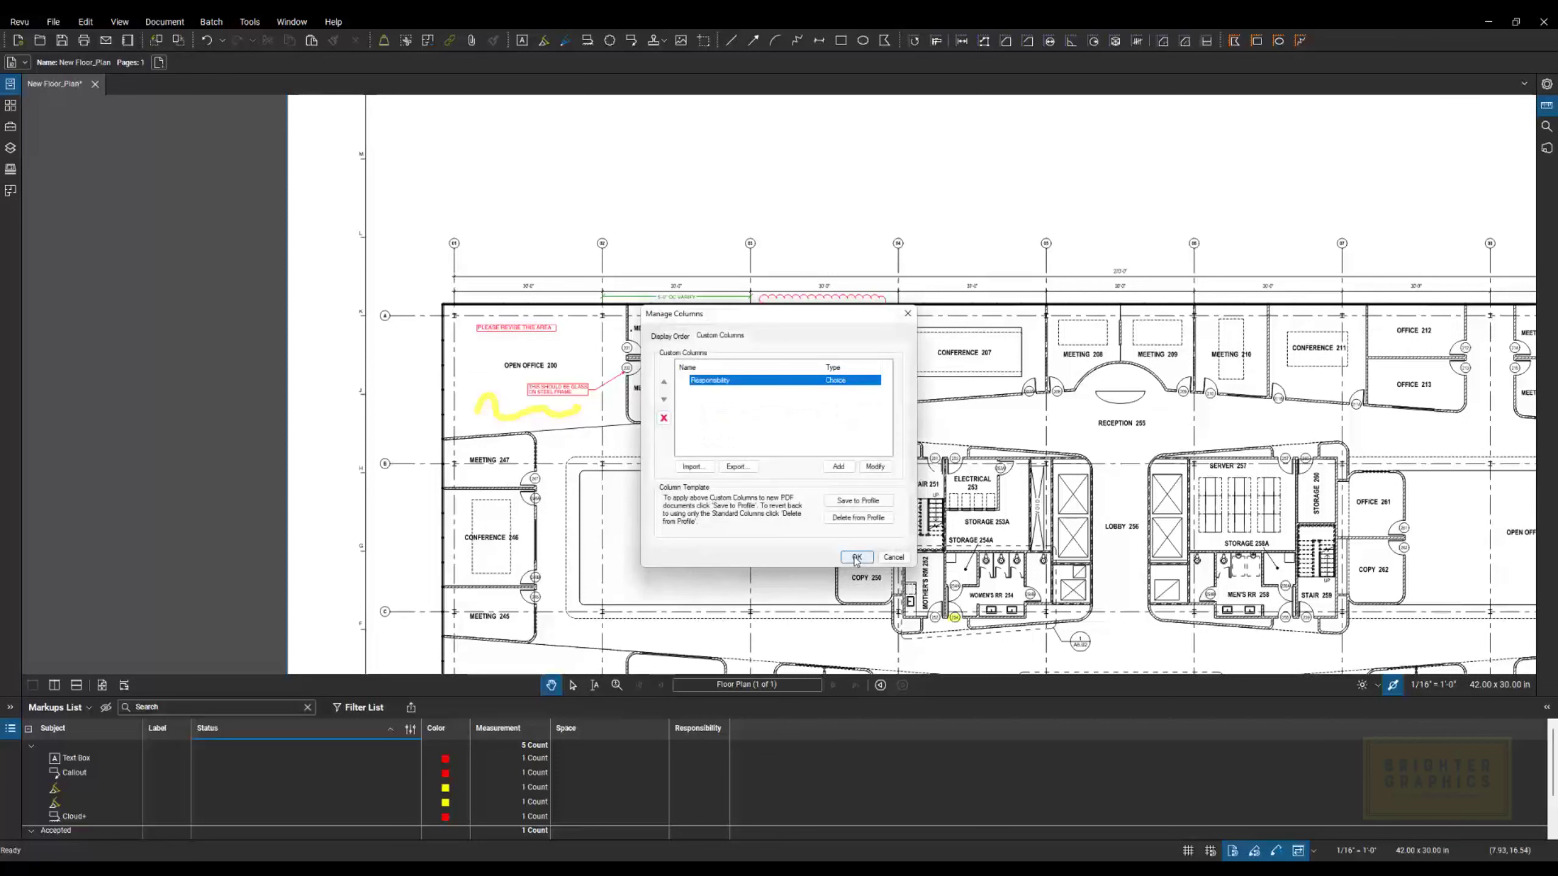
click(854, 558)
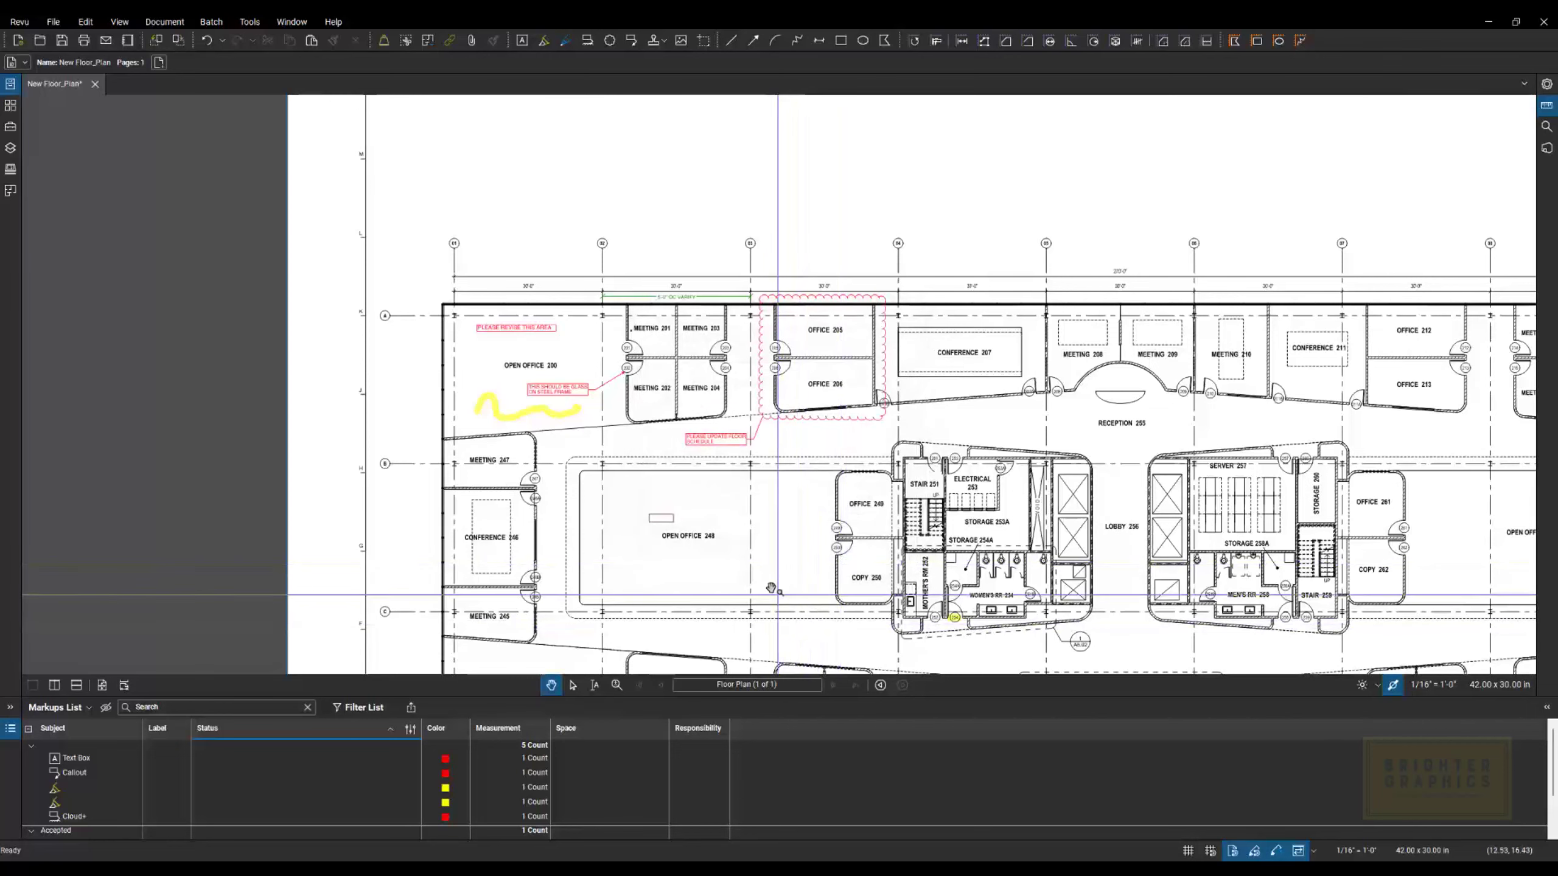
Enlarge the Markups List slightly and set the Cloud+ markup's Responsibility to the second person among the choices.
mouse_move(526, 697)
mouse_down()
mouse_move(534, 621)
mouse_move(538, 688)
mouse_up()
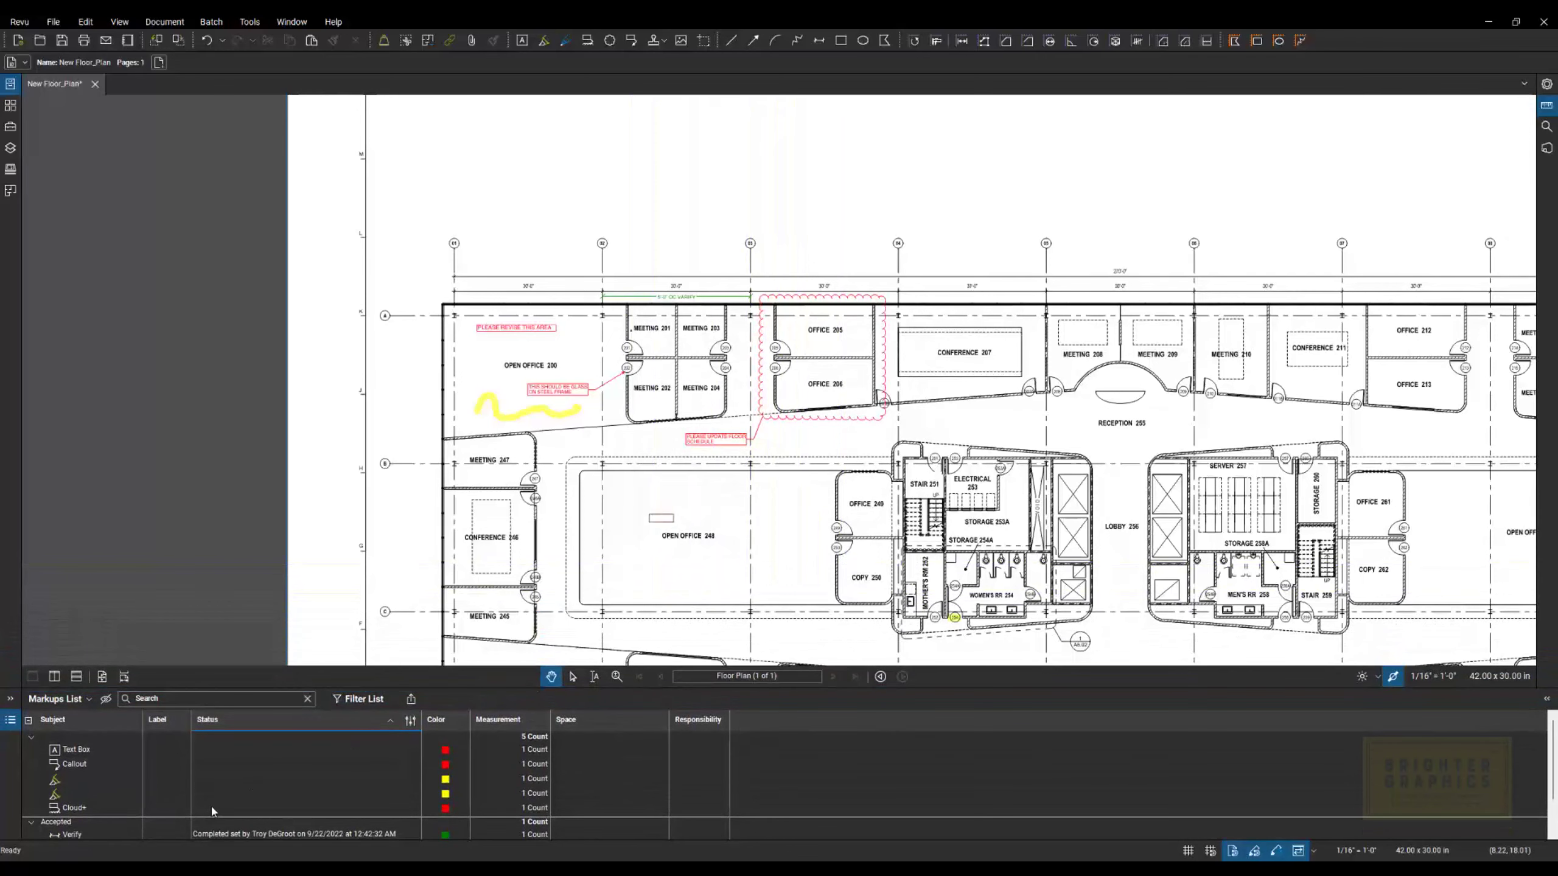
click(178, 807)
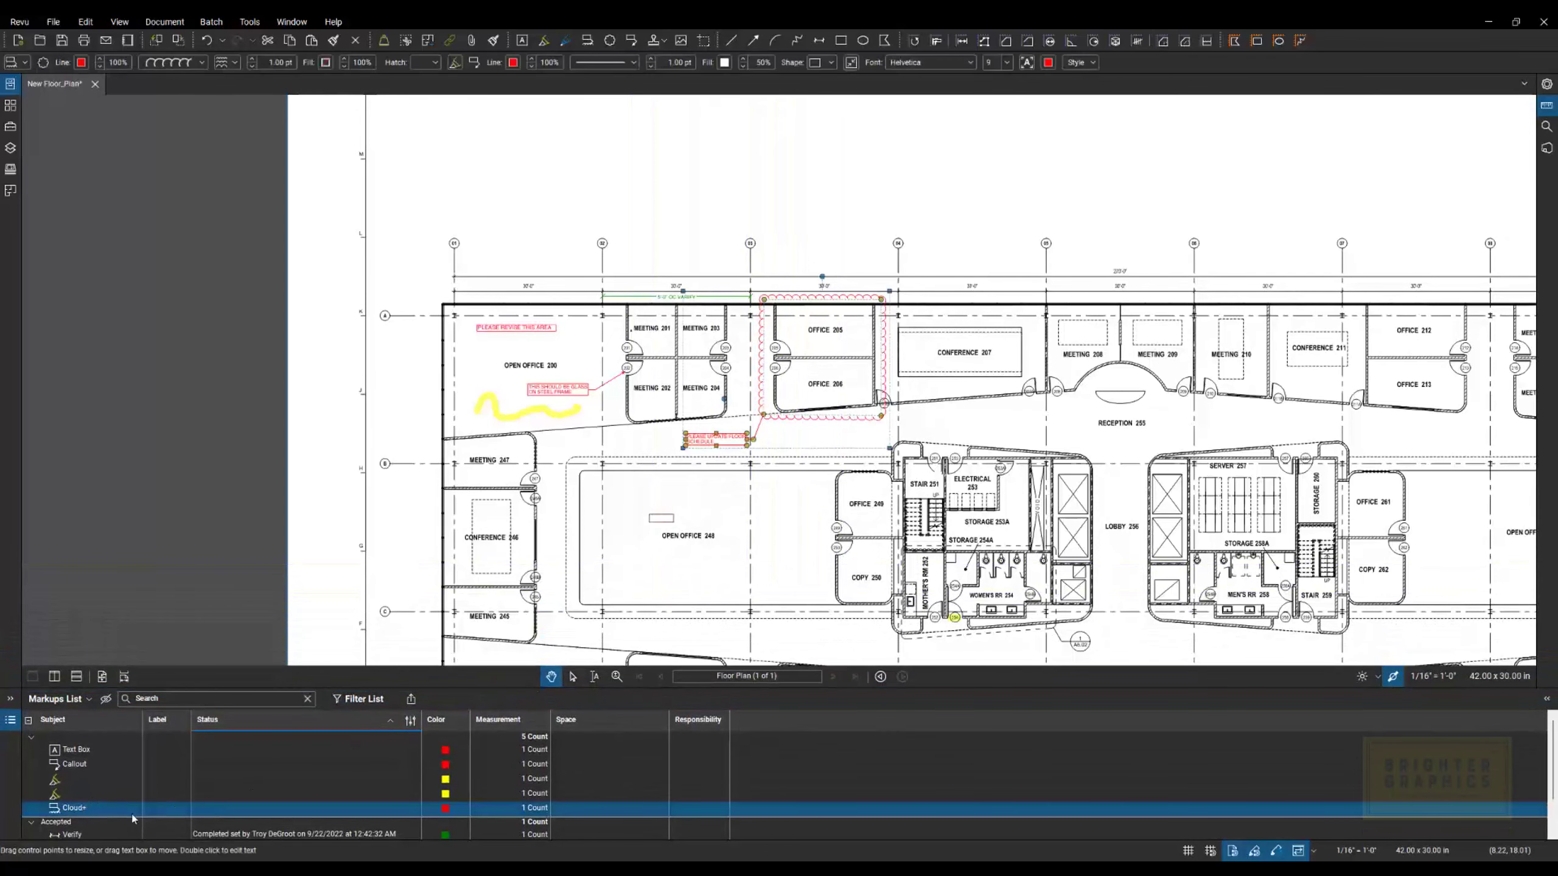
click(707, 811)
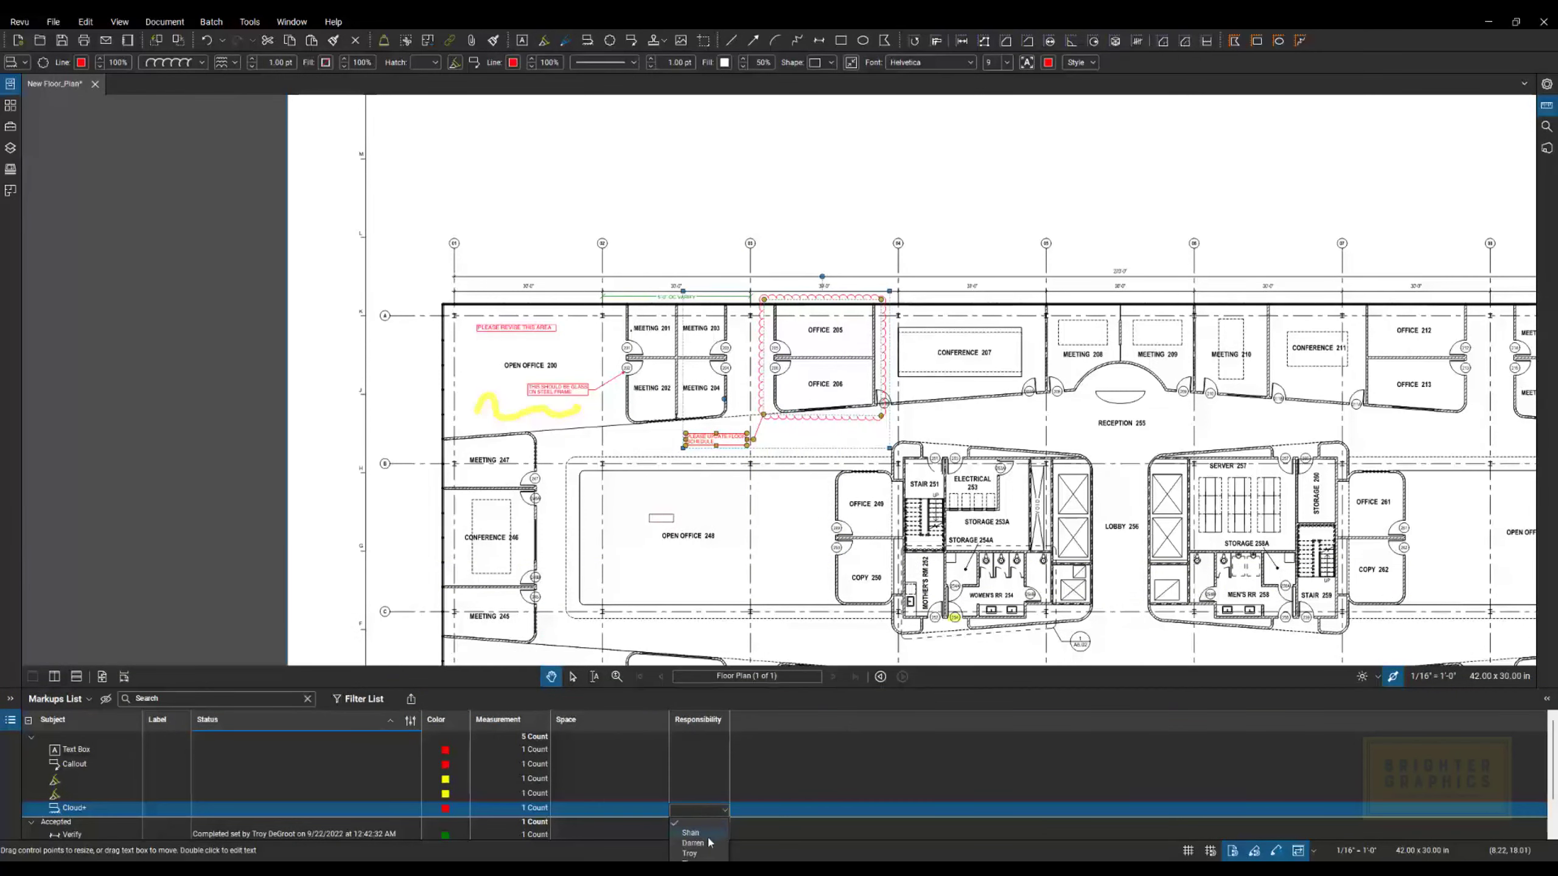
click(705, 844)
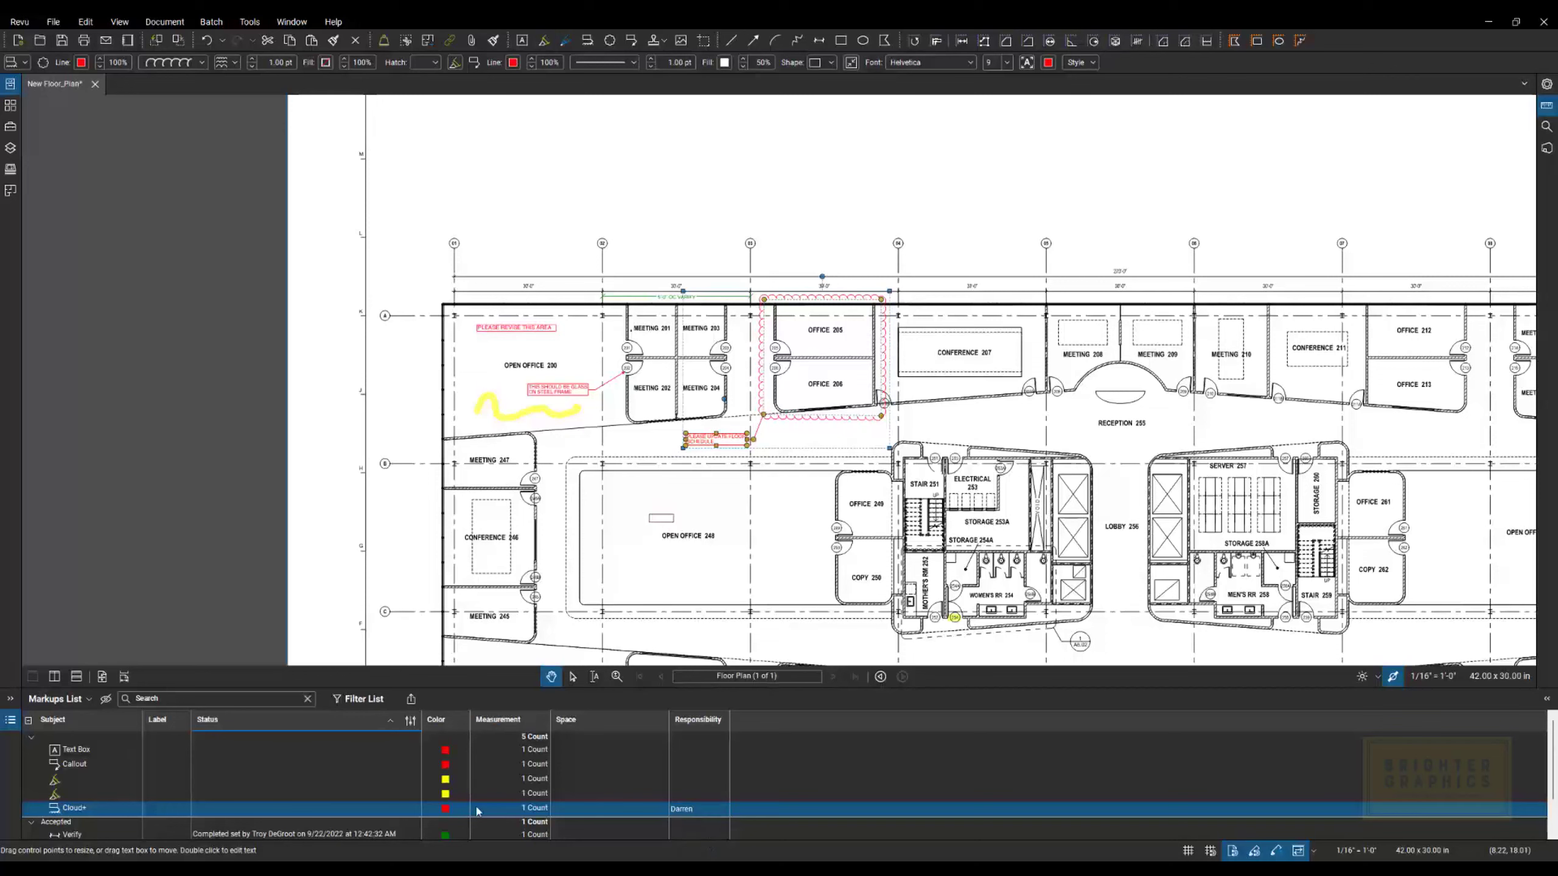
Set the Responsibility of both yellow highlight markups to the first person among the choices.
click(234, 795)
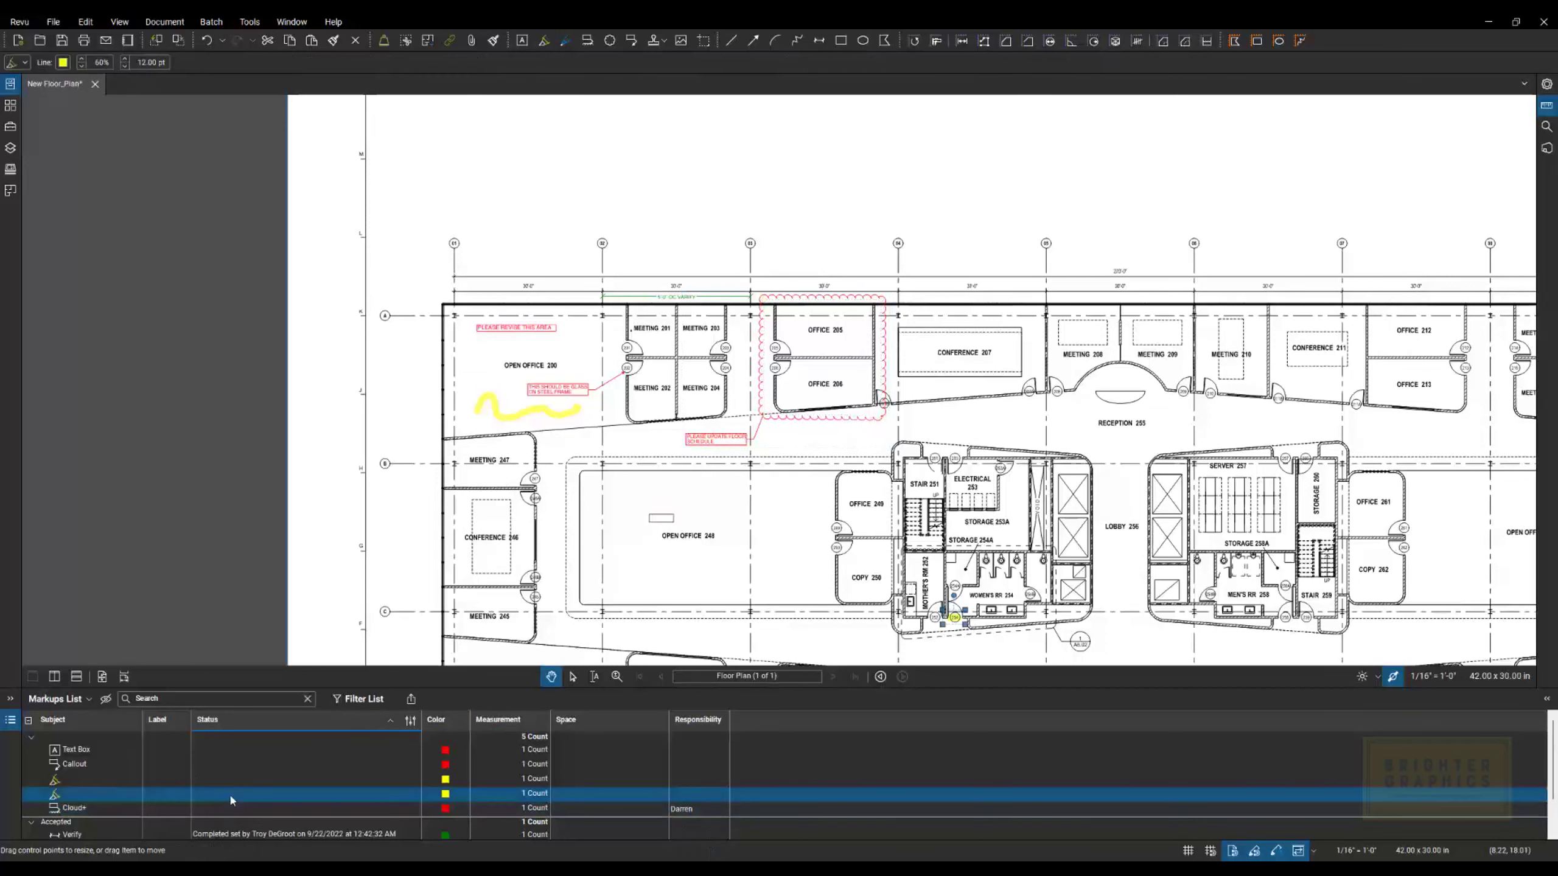
click(699, 794)
click(705, 817)
click(698, 781)
click(700, 781)
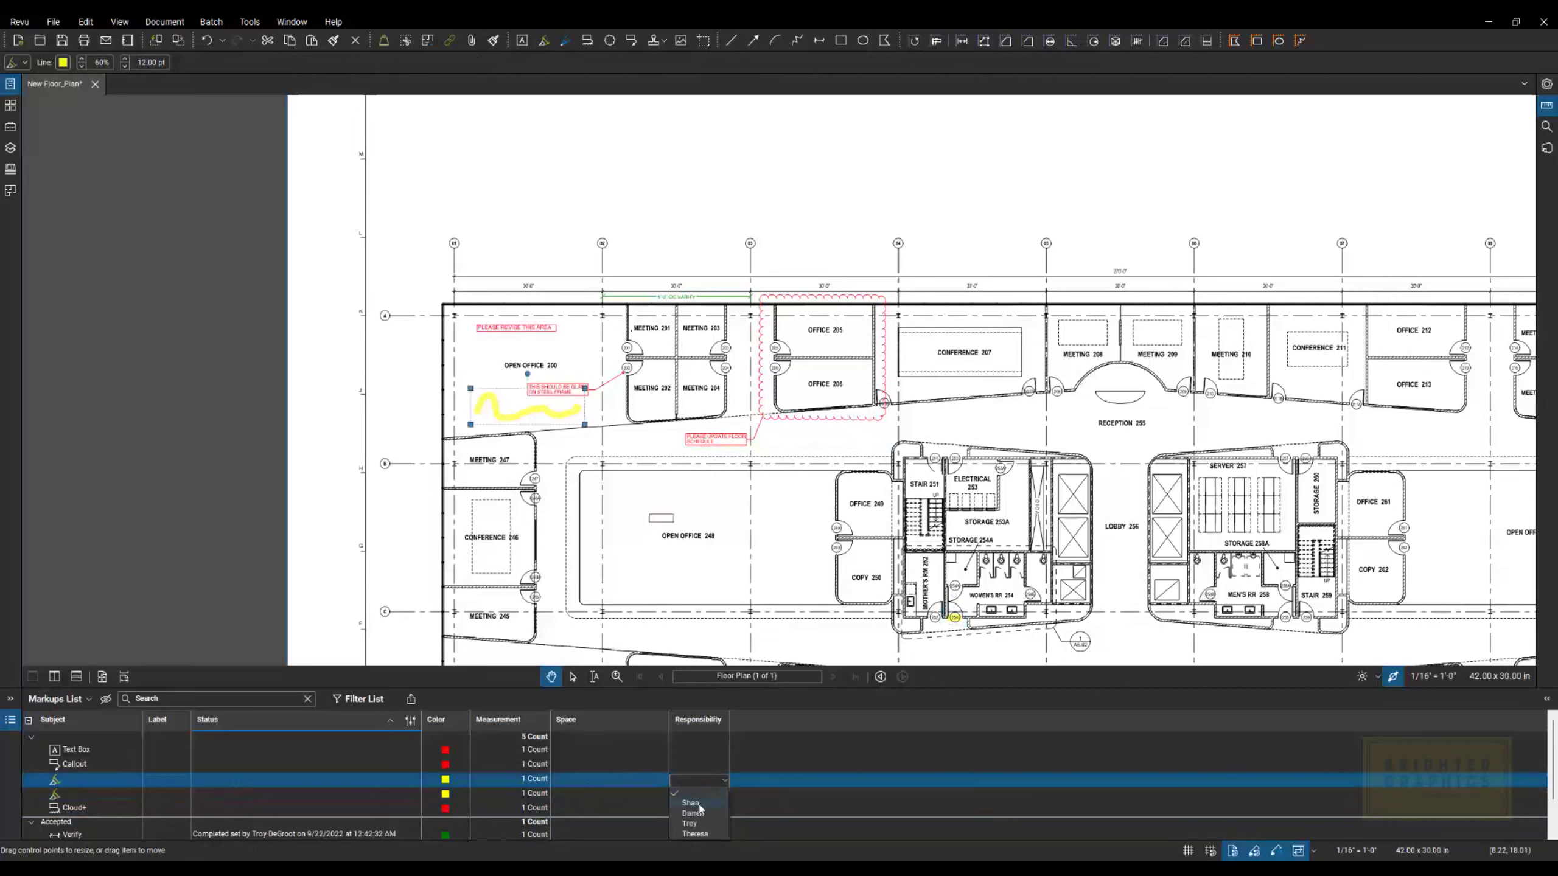
click(702, 793)
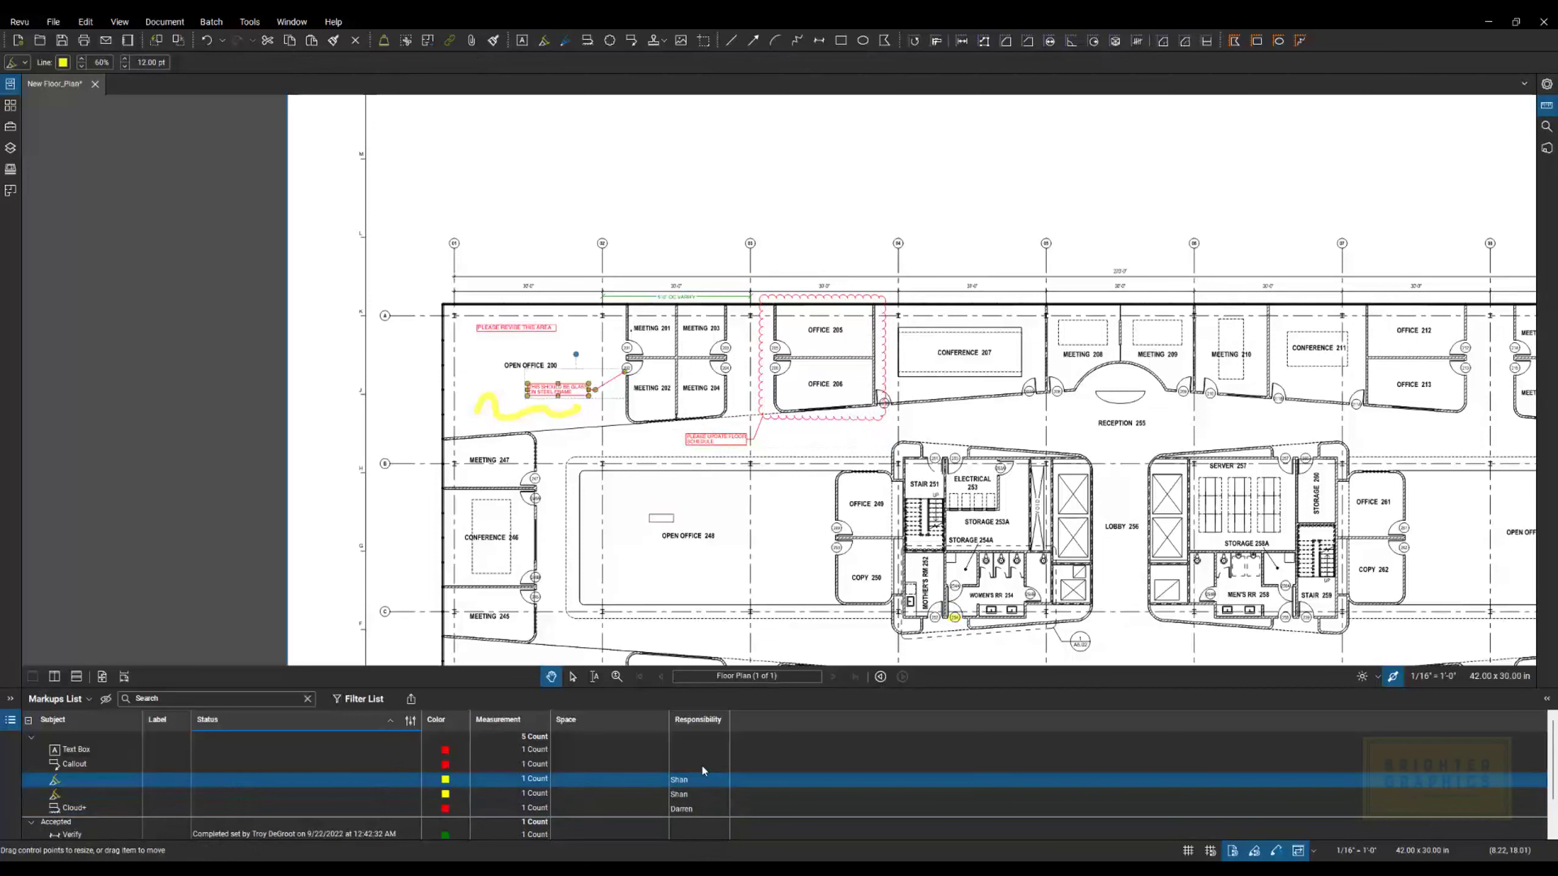
Set the Callout's Responsibility to the fourth person among the choices and the Text Box's to the third.
click(702, 768)
click(701, 765)
click(696, 822)
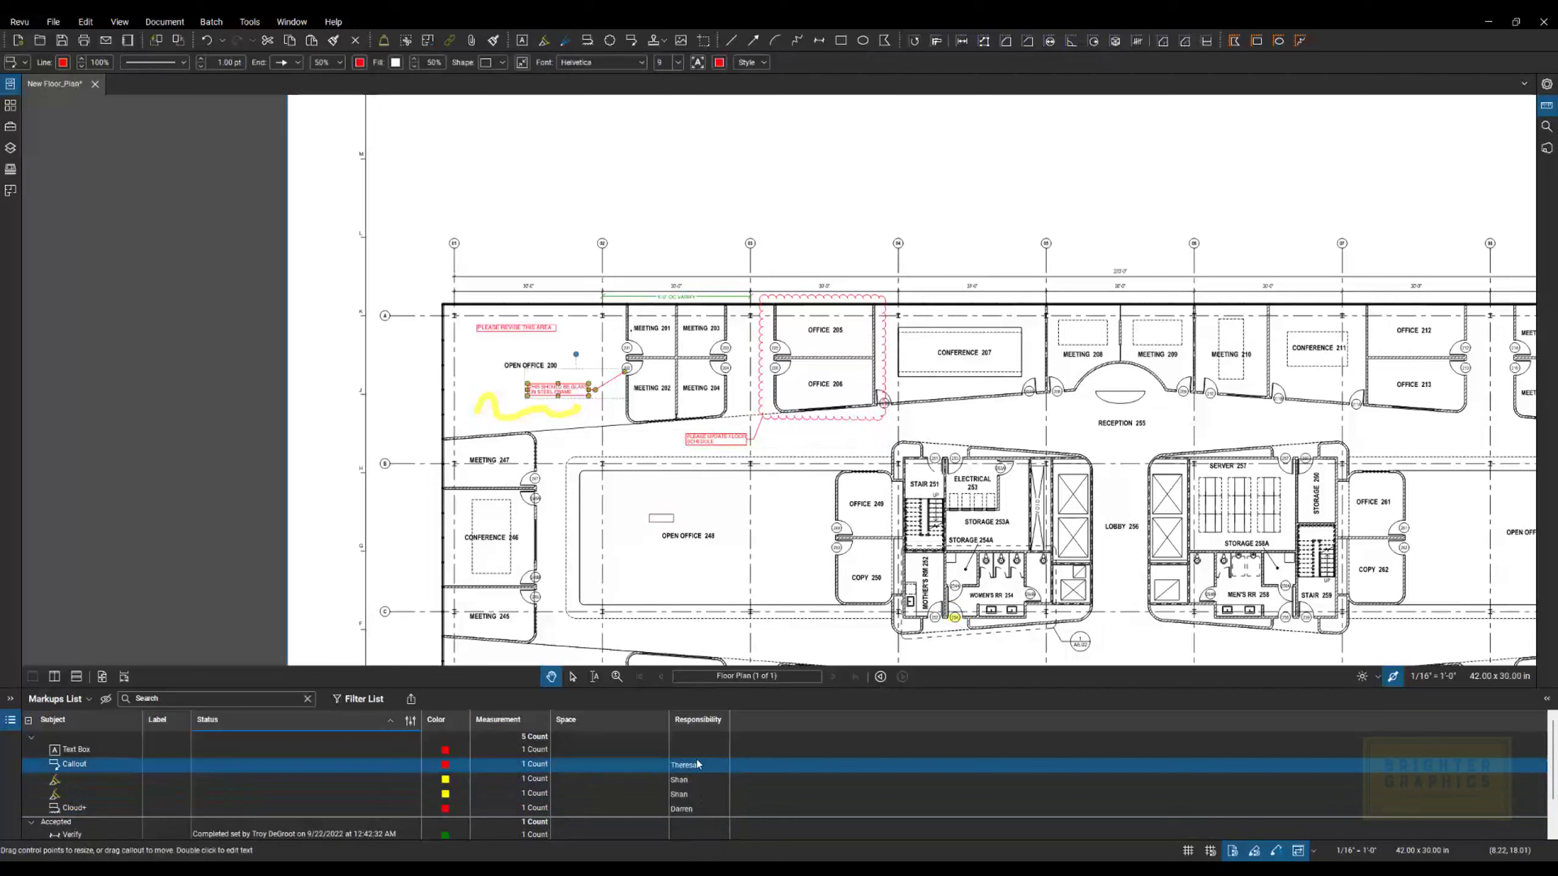
click(697, 753)
click(697, 753)
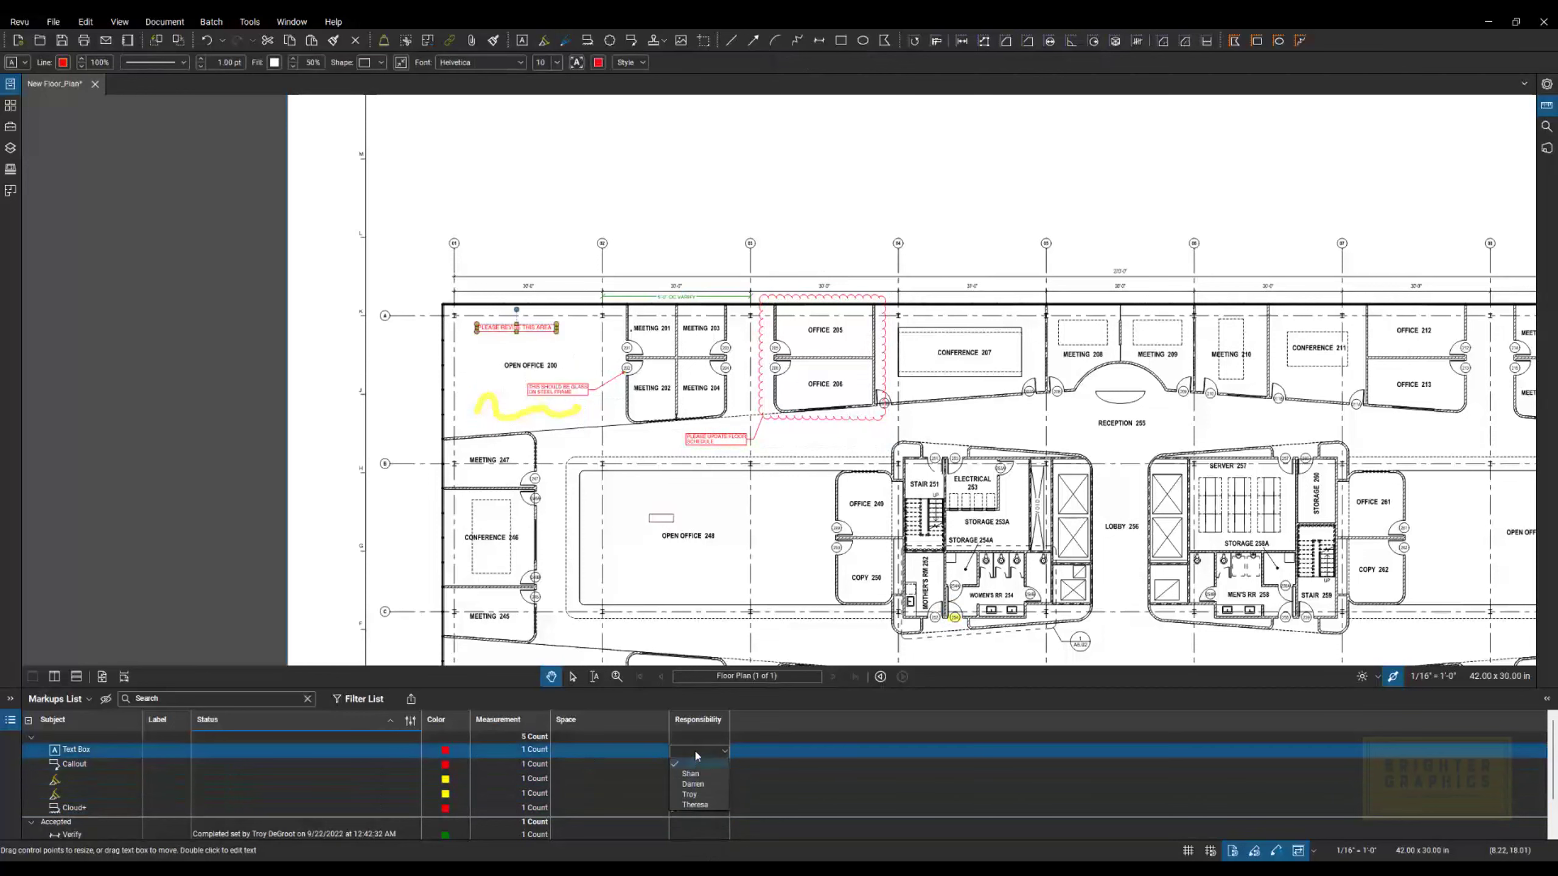
click(697, 800)
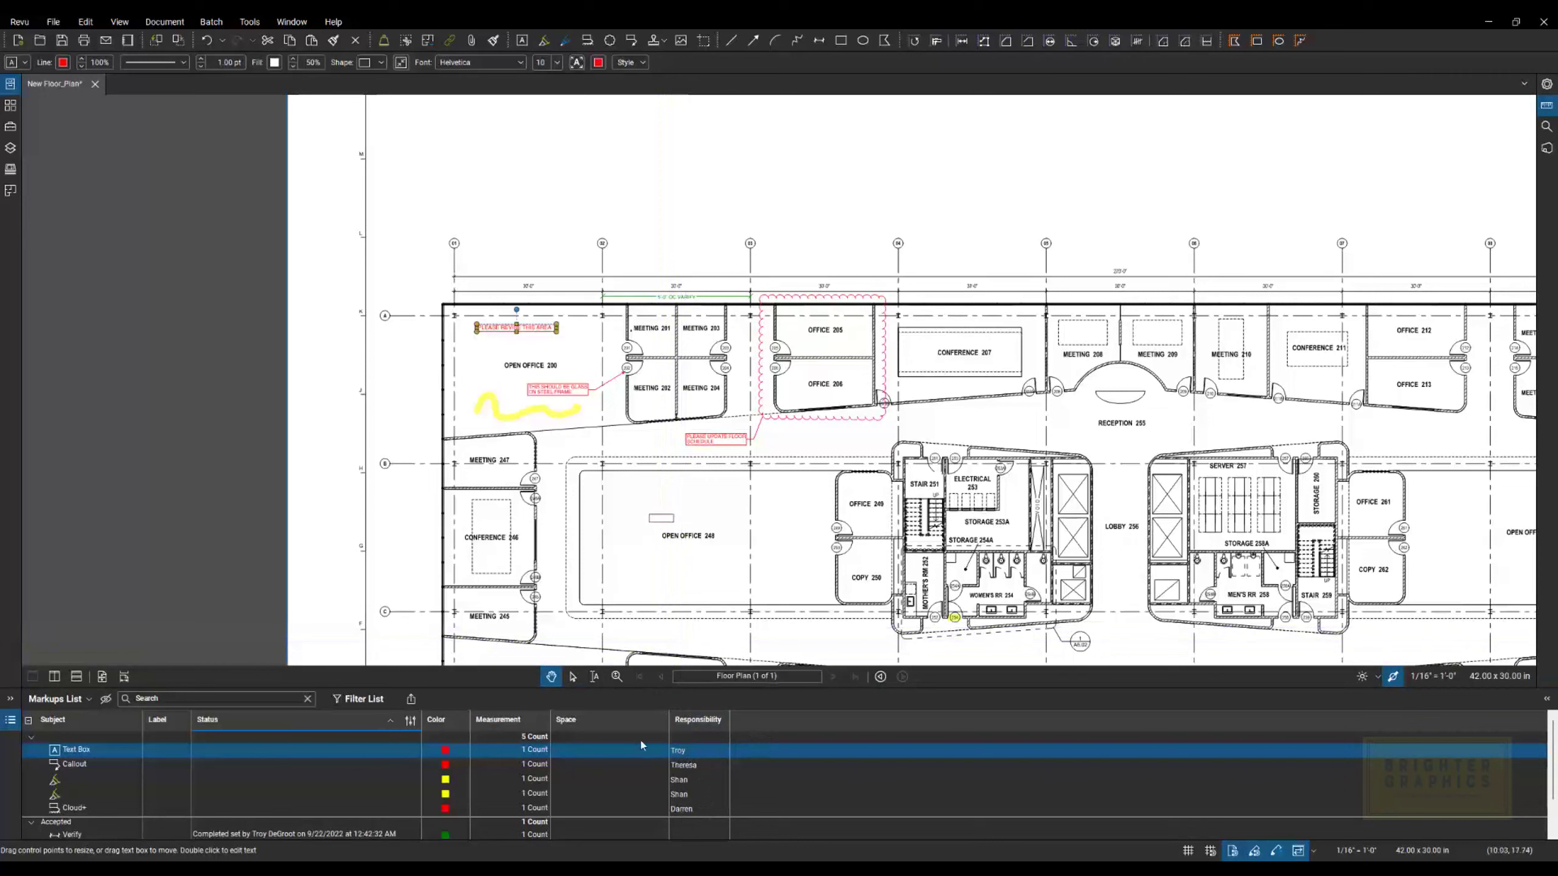
Turn on filtering in the Markups List and filter Responsibility to the person assigned to the Text Box.
click(368, 701)
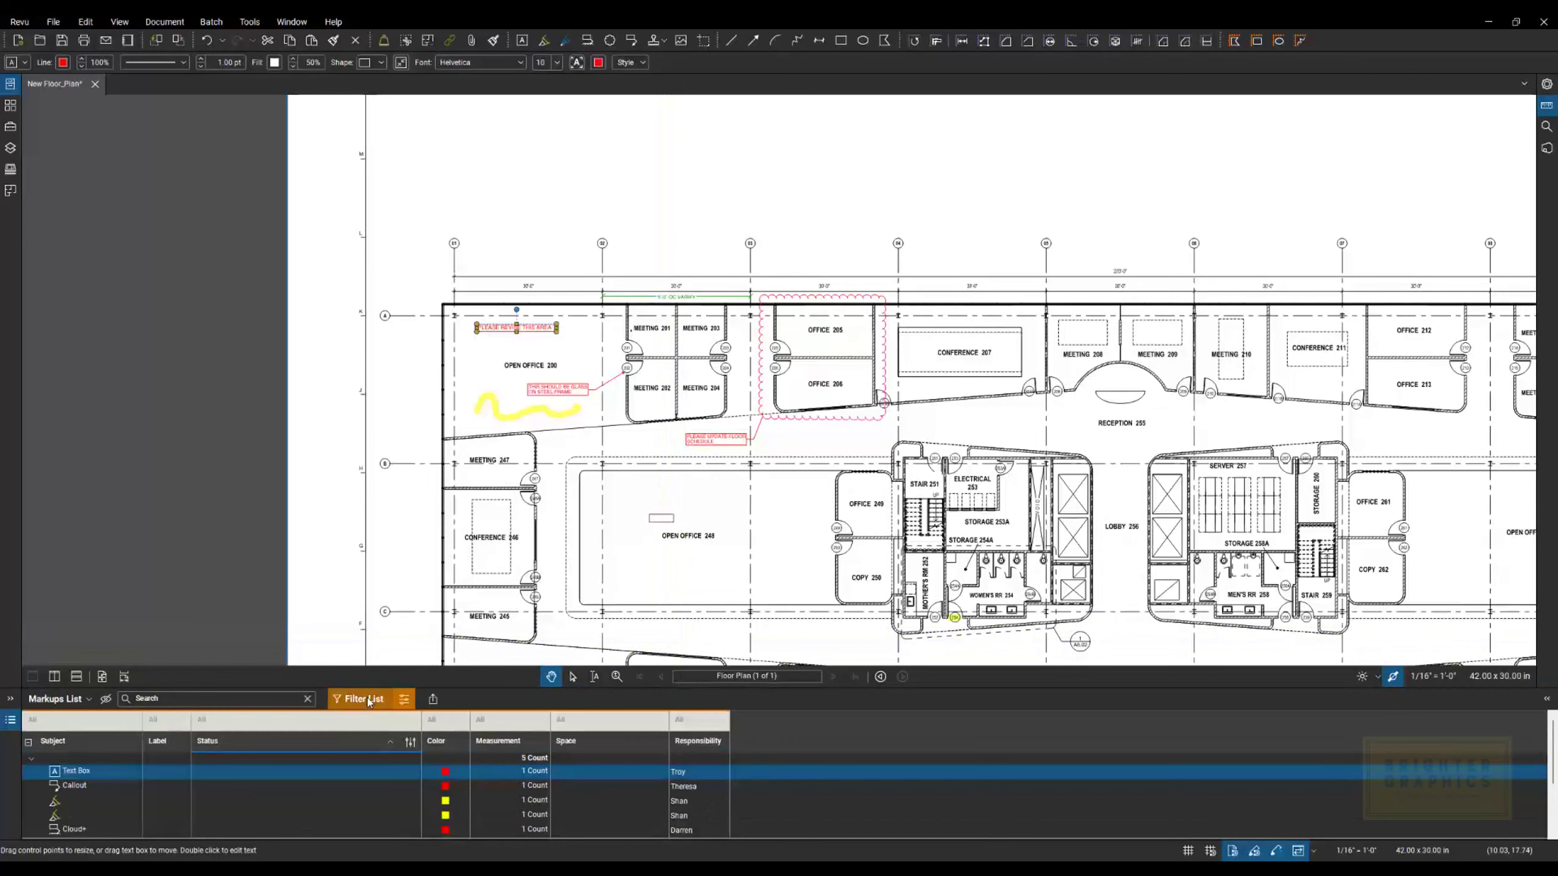
click(703, 726)
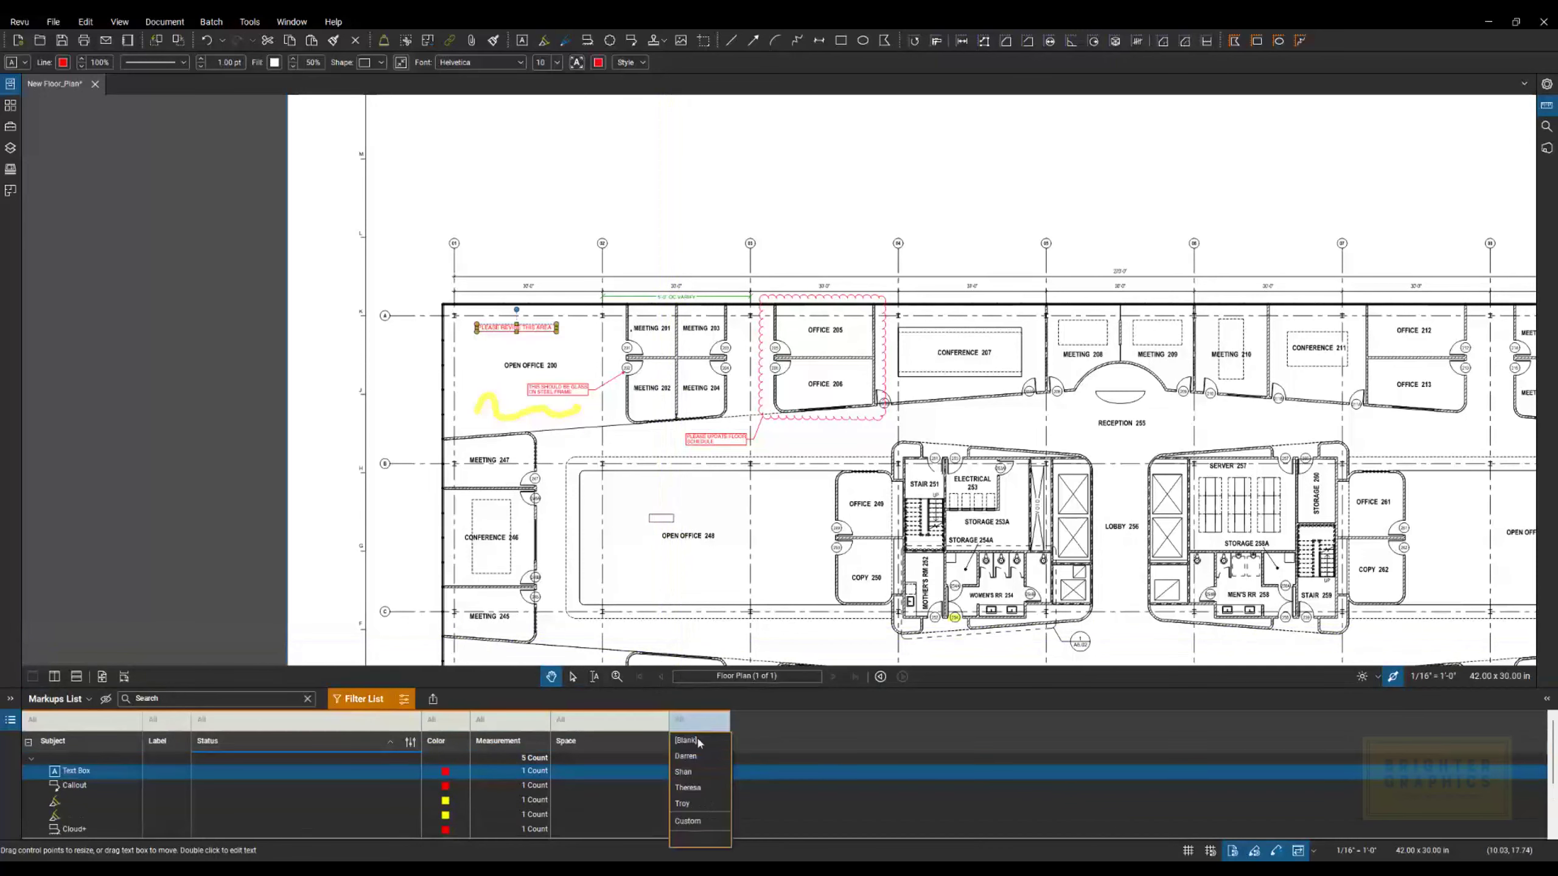
click(690, 803)
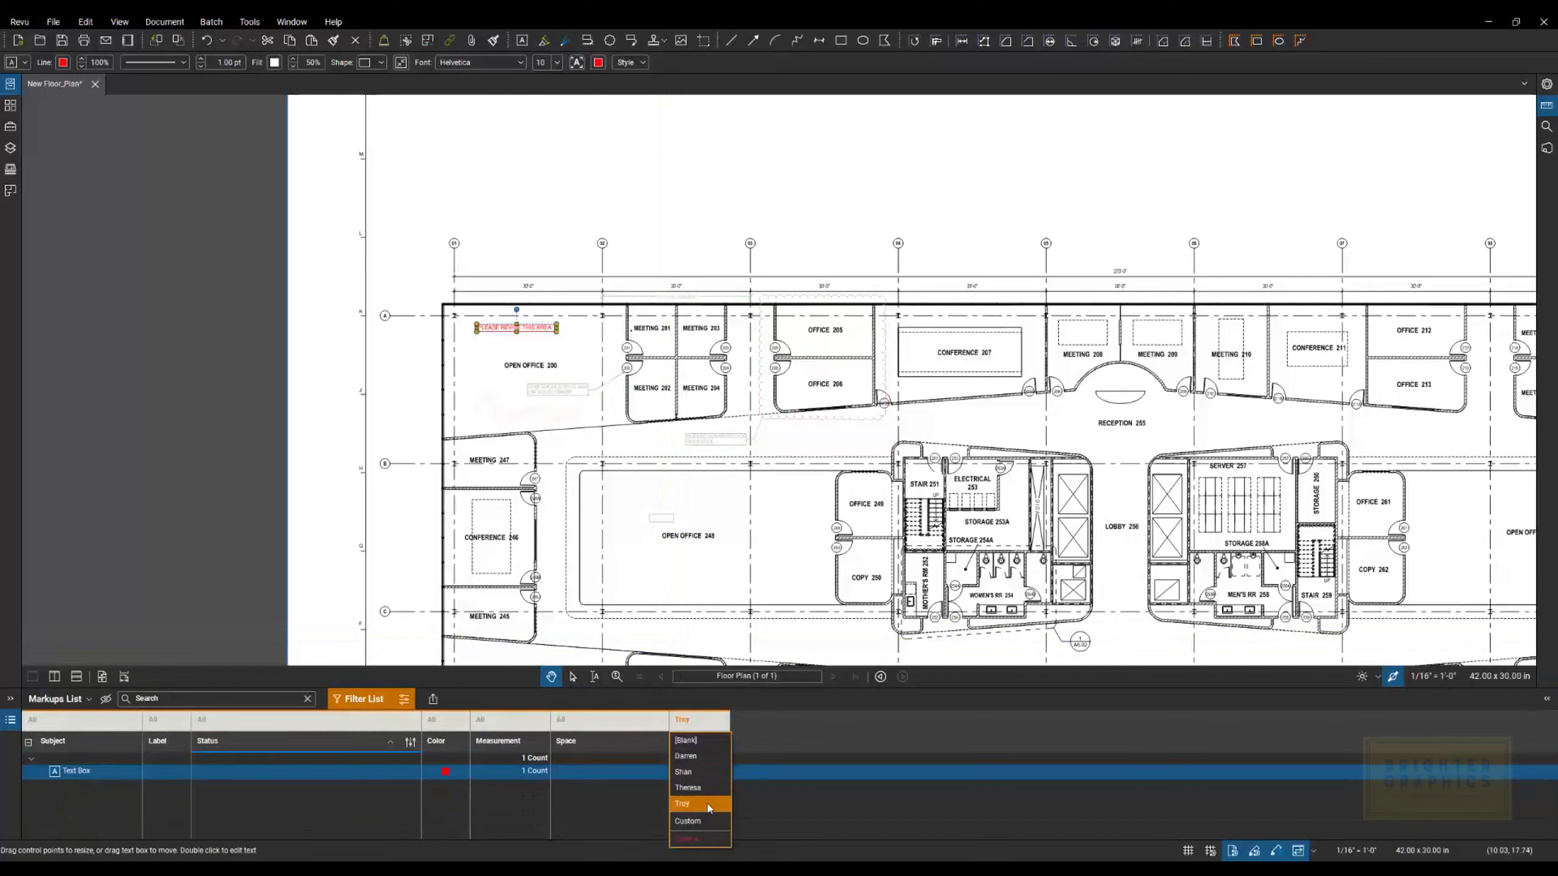
click(758, 716)
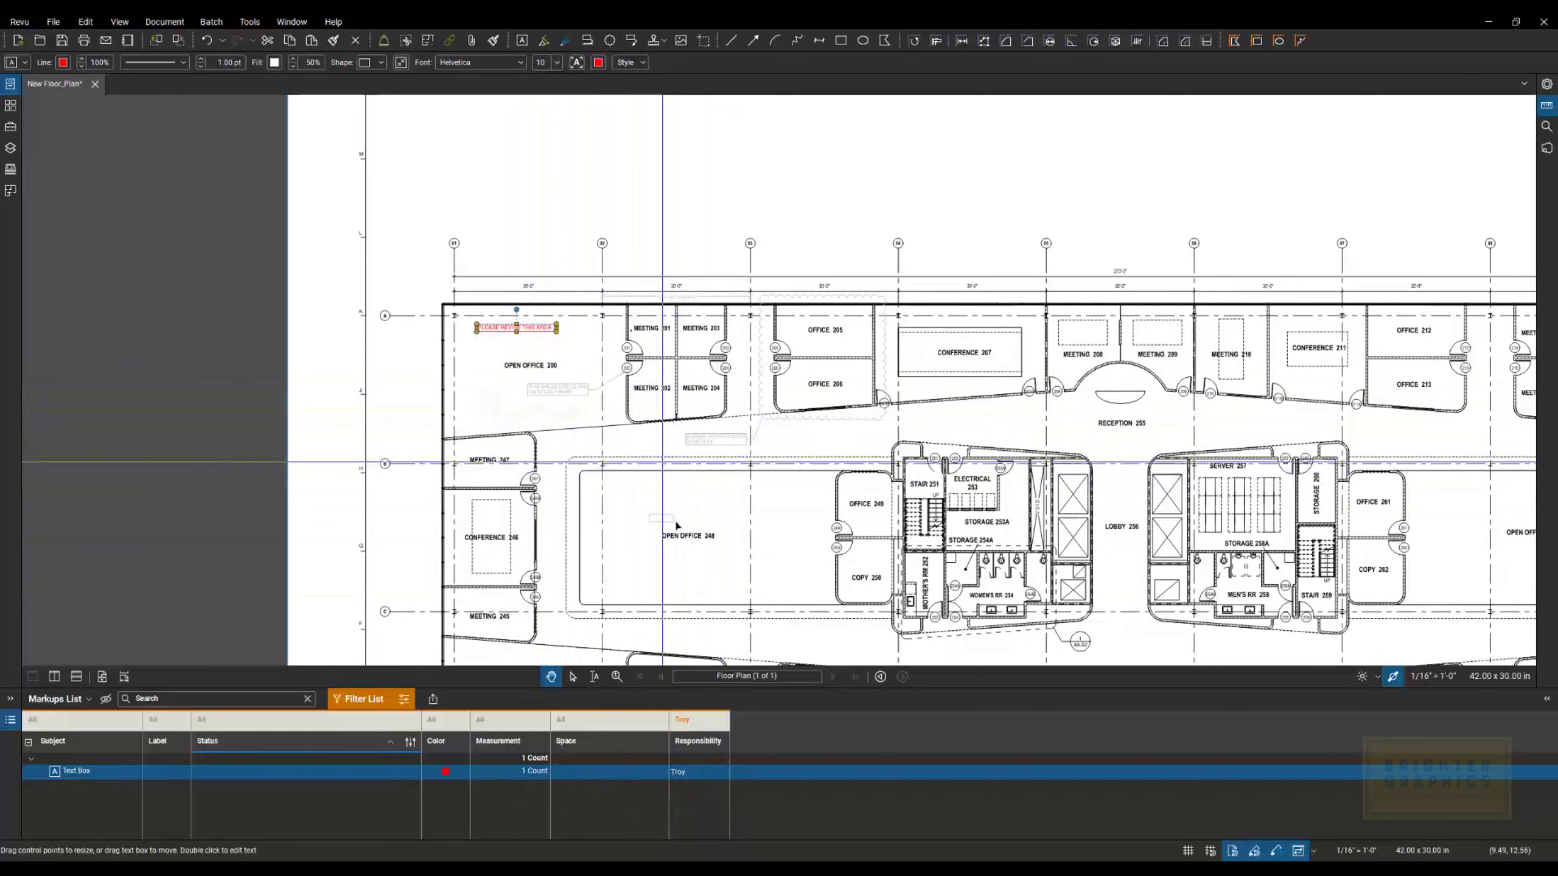
Switch the Responsibility filter to the person assigned to the two yellow highlights.
click(701, 725)
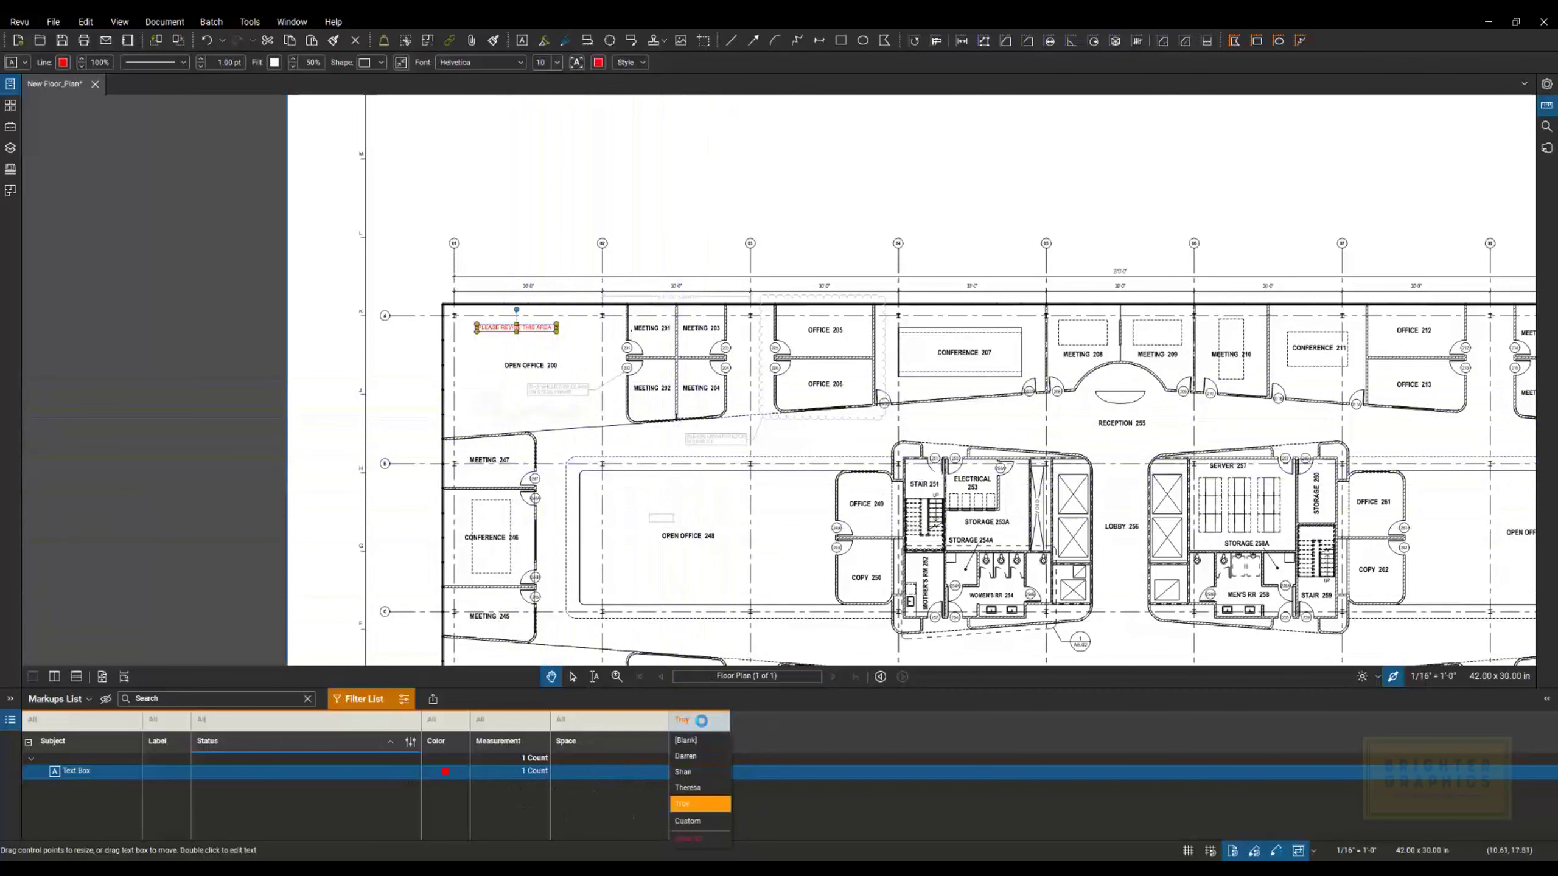
click(694, 774)
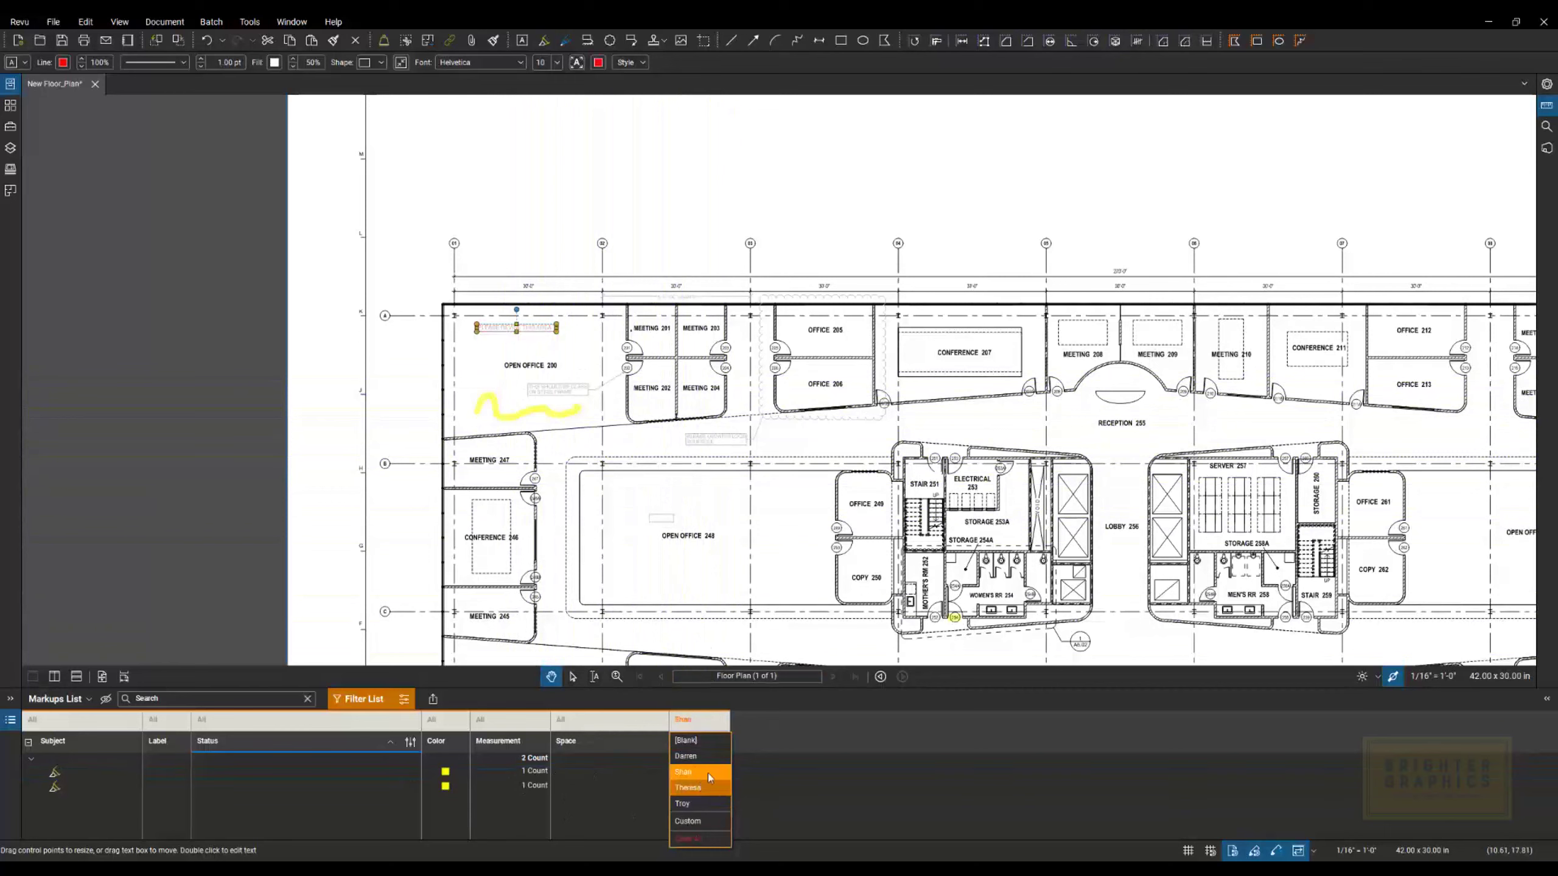
click(745, 718)
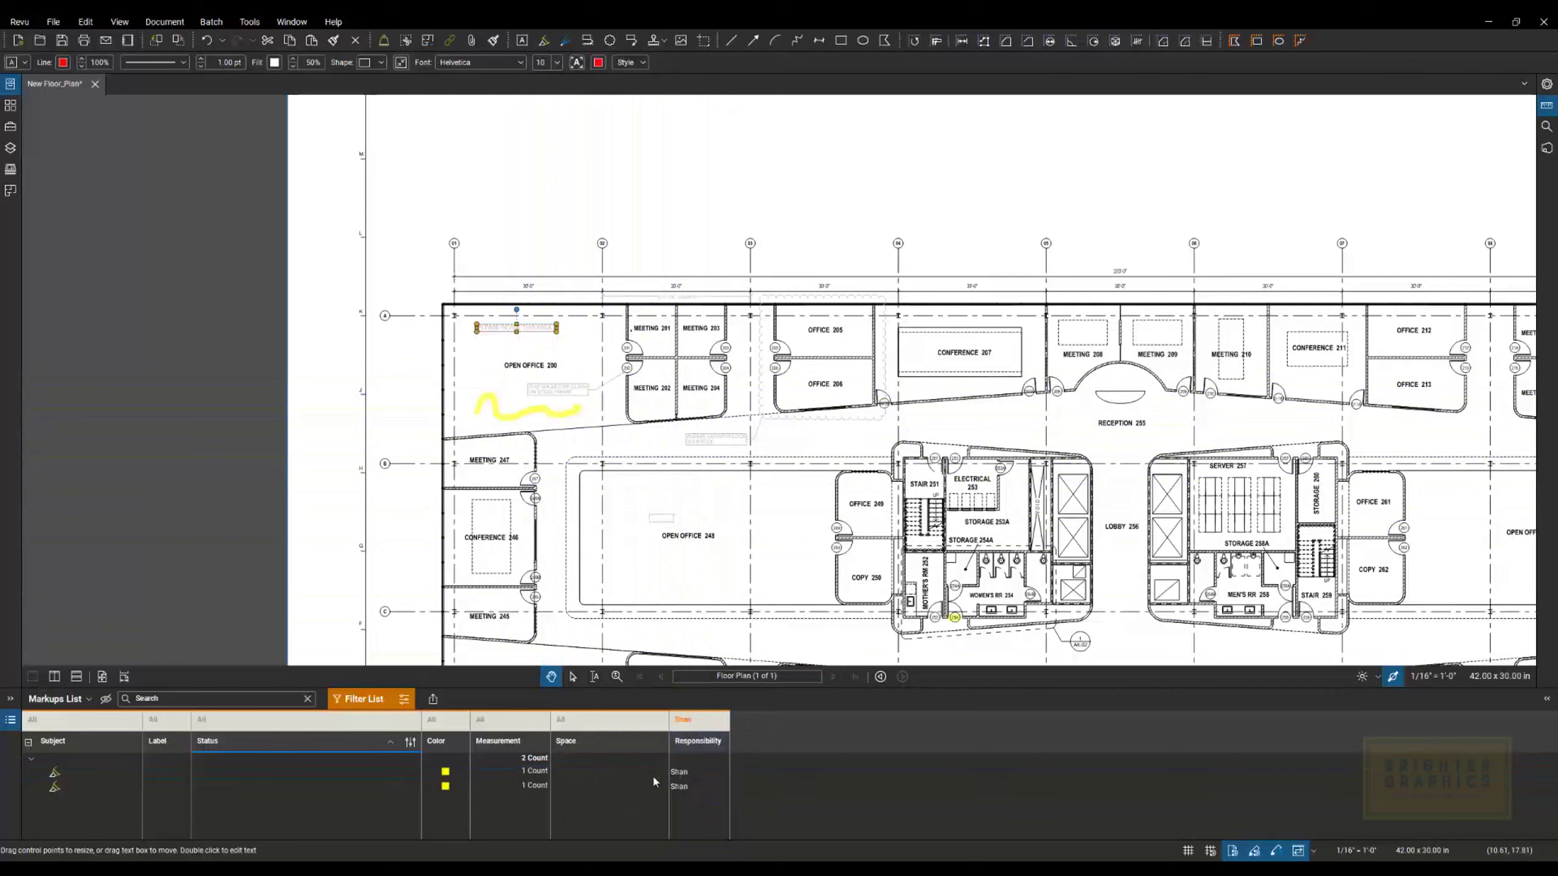